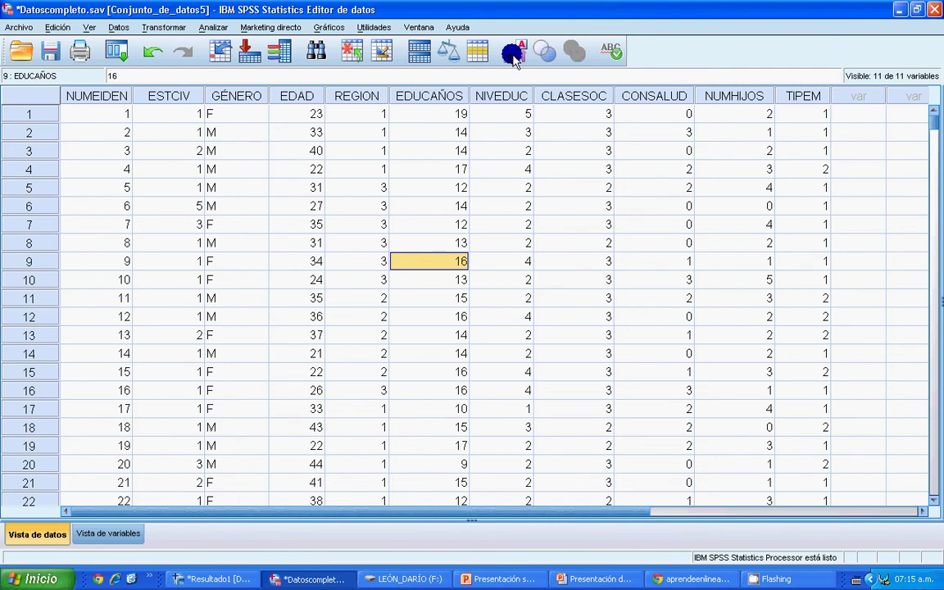
Review the Estado civil frequency table in the output, and show value labels in the data editor.
left_click(513, 54)
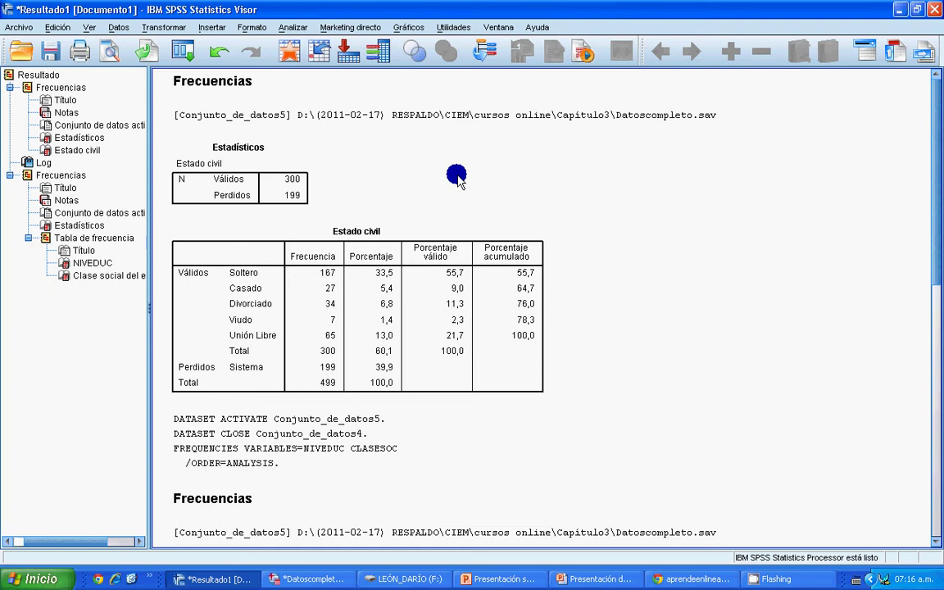
left_click(400, 300)
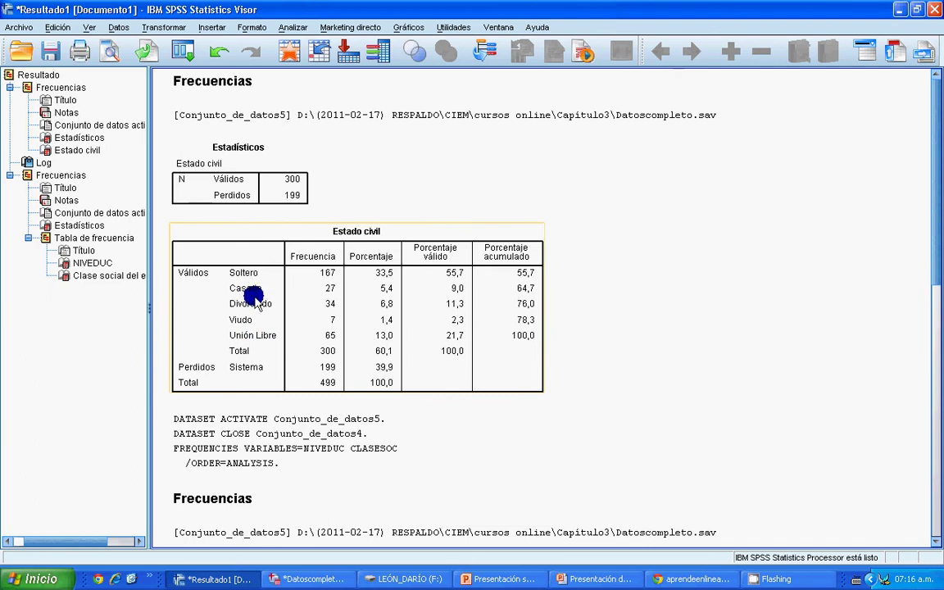
left_click(434, 182)
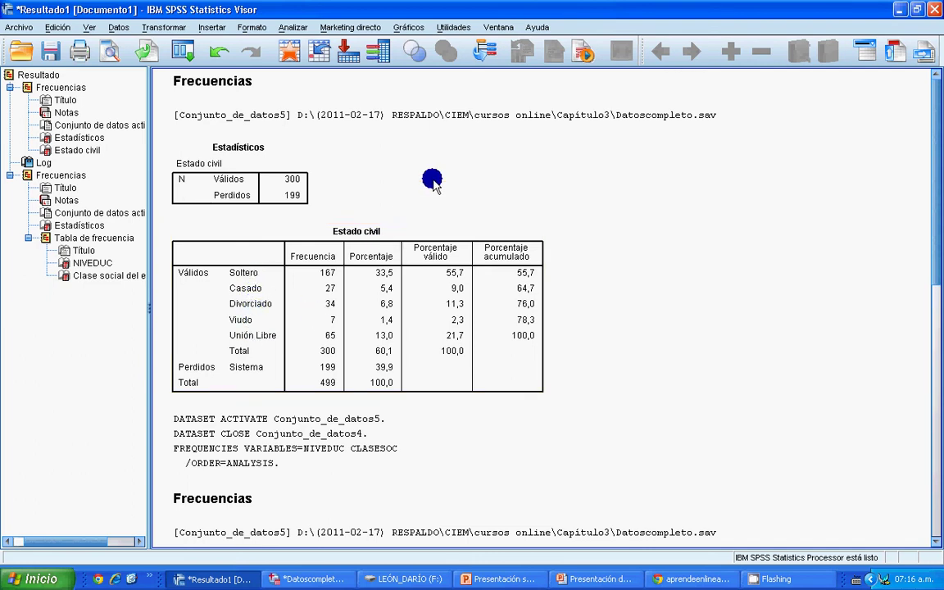
key("alt+Tab")
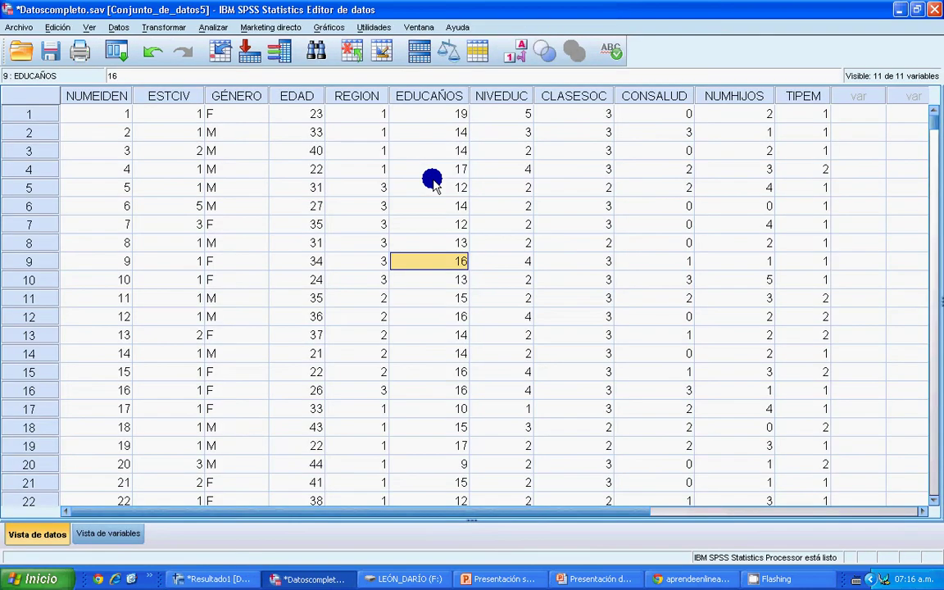
left_click(519, 52)
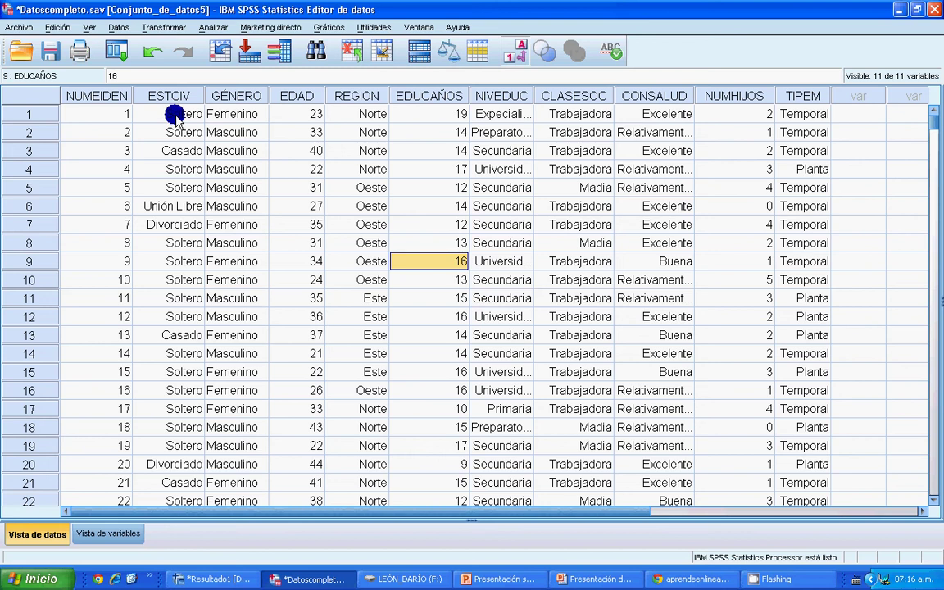
Set up a recode of Estado civil [ESTCIV] into a different variable named Estaci1.
left_click(175, 28)
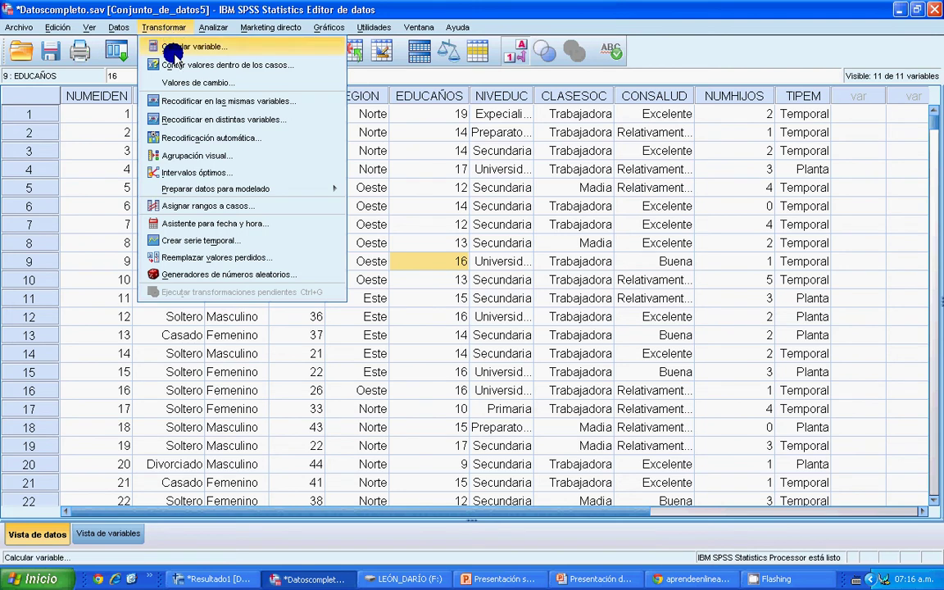
left_click(178, 120)
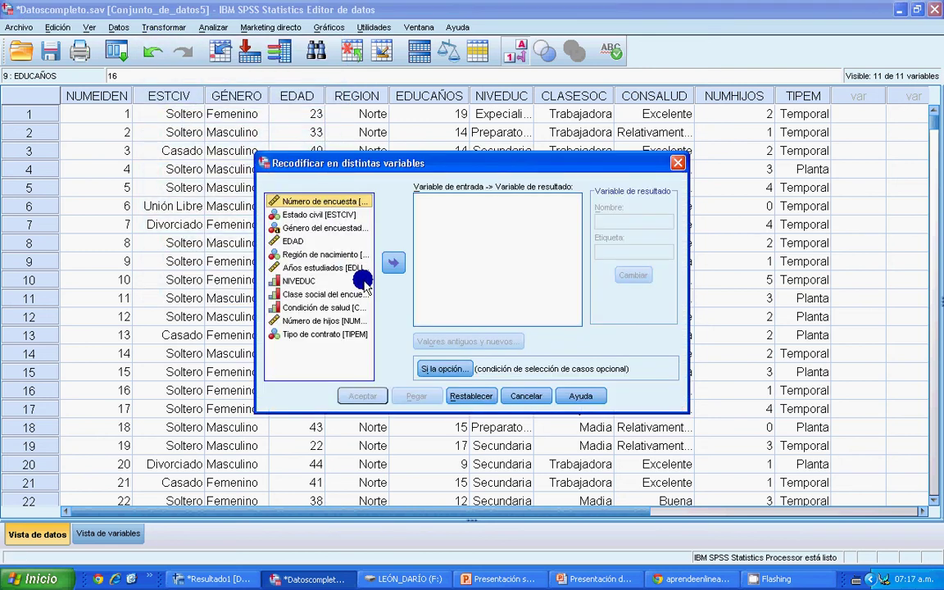
left_click(310, 215)
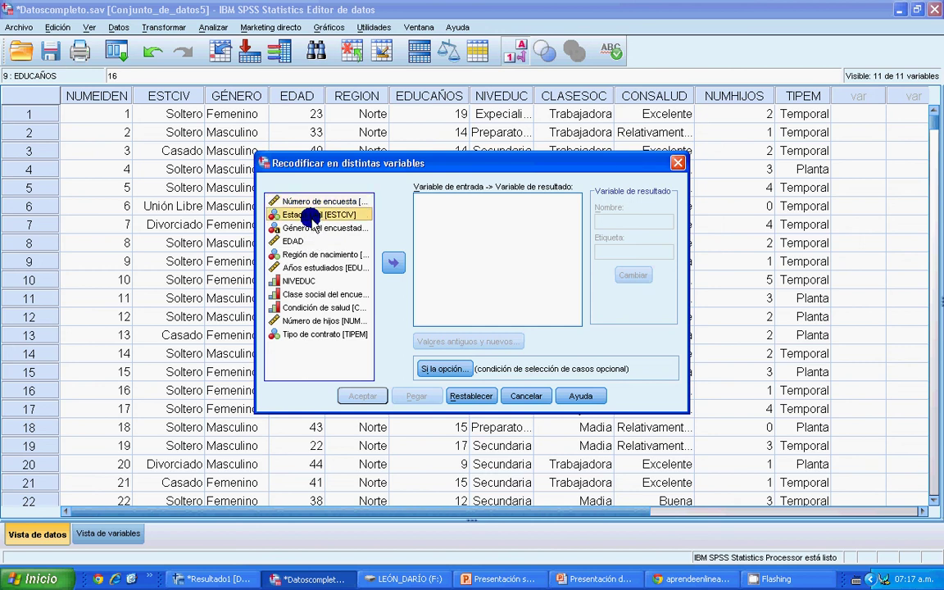
left_click(391, 264)
left_click(605, 222)
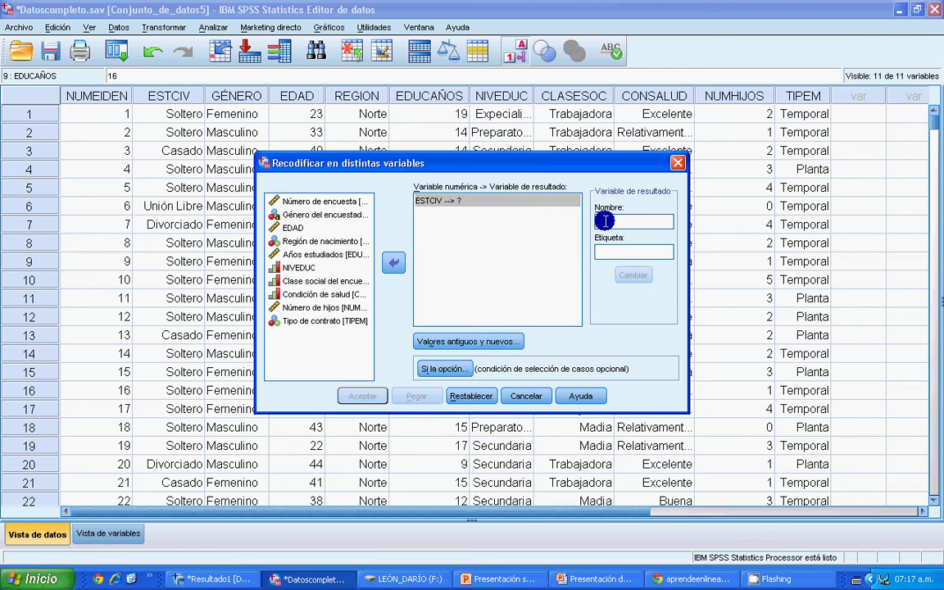
type("Ecivi")
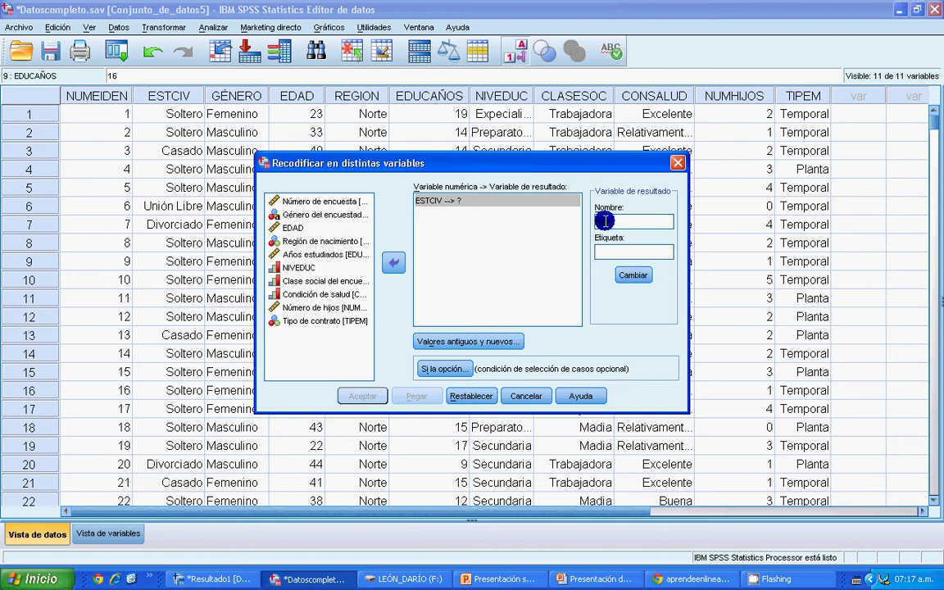
type("l1")
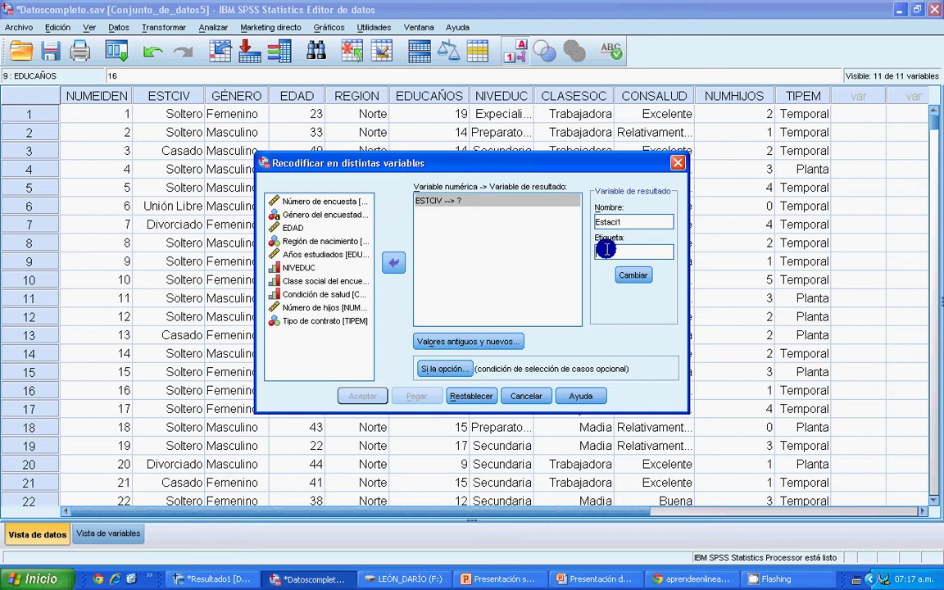
left_click(627, 275)
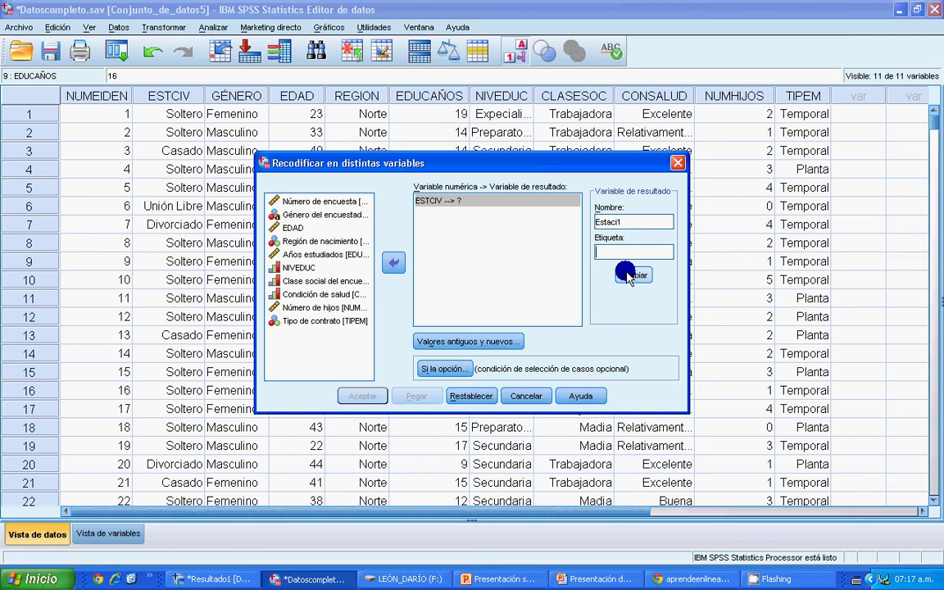
left_click(627, 275)
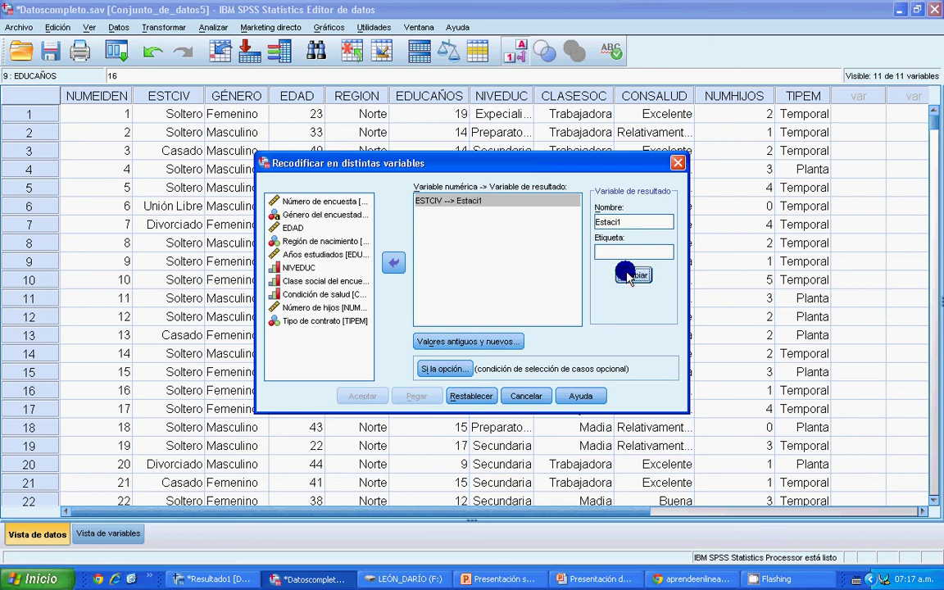
Add a recode rule for Estaci1 that maps old value 2 to new value 1.
left_click(446, 342)
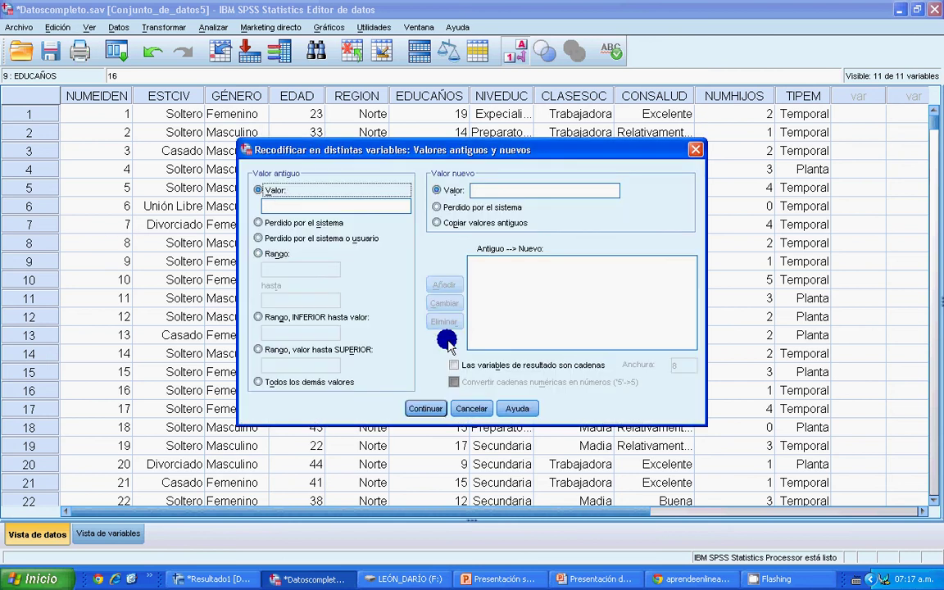
left_click(332, 206)
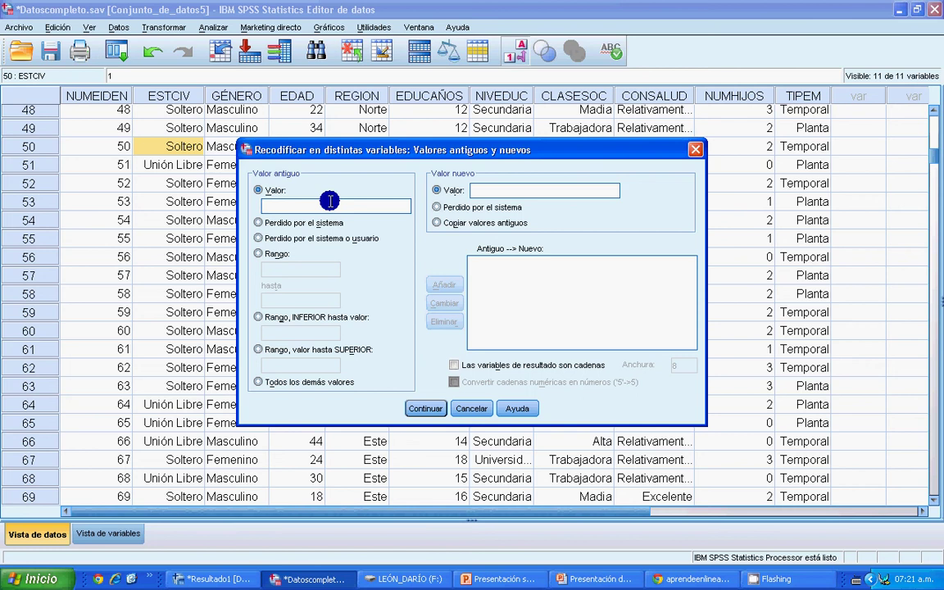
type("2")
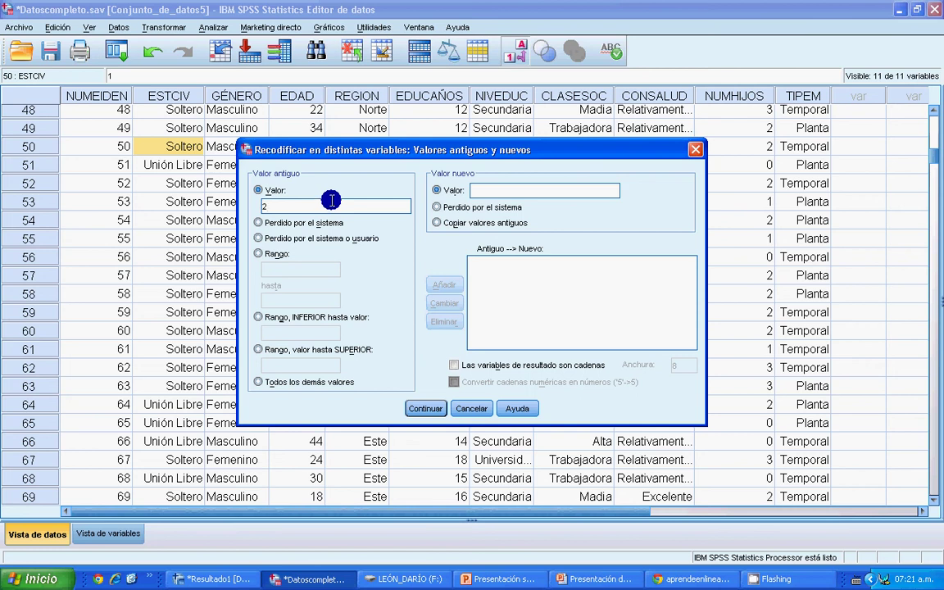
left_click(492, 190)
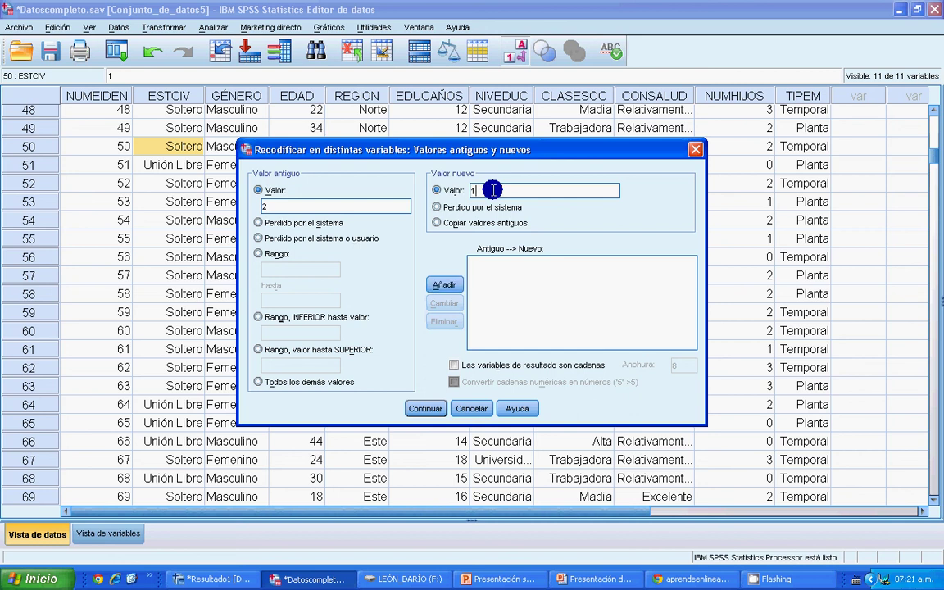
type("1")
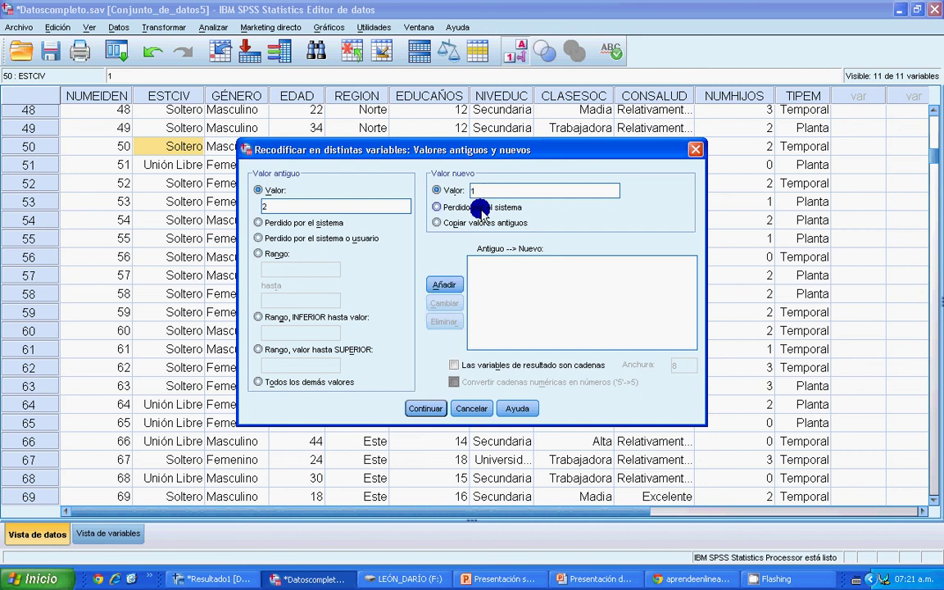
left_click(442, 285)
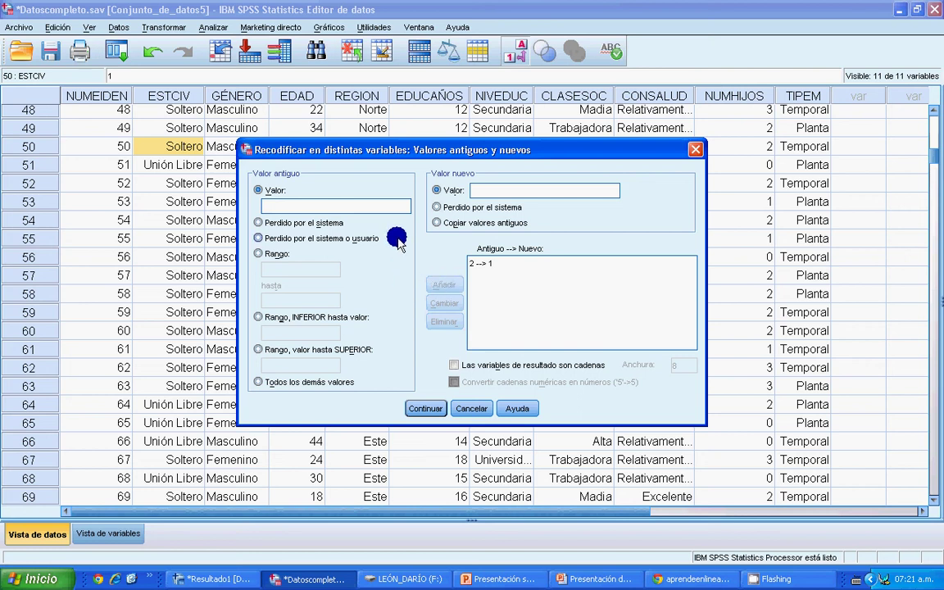
Add recode rules that map old values 1 and 3 to new value 0.
left_click(369, 206)
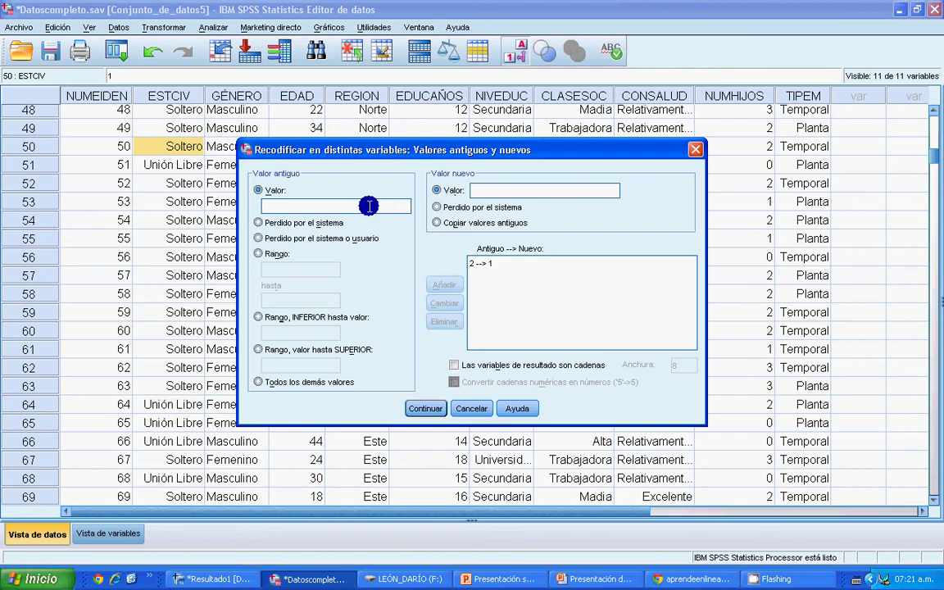
type("1")
left_click(511, 191)
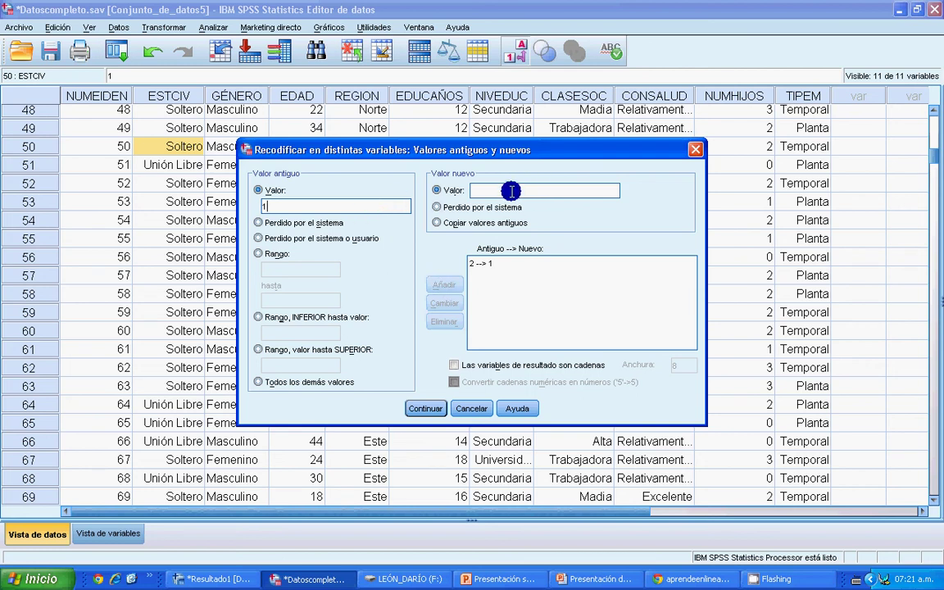
type("0")
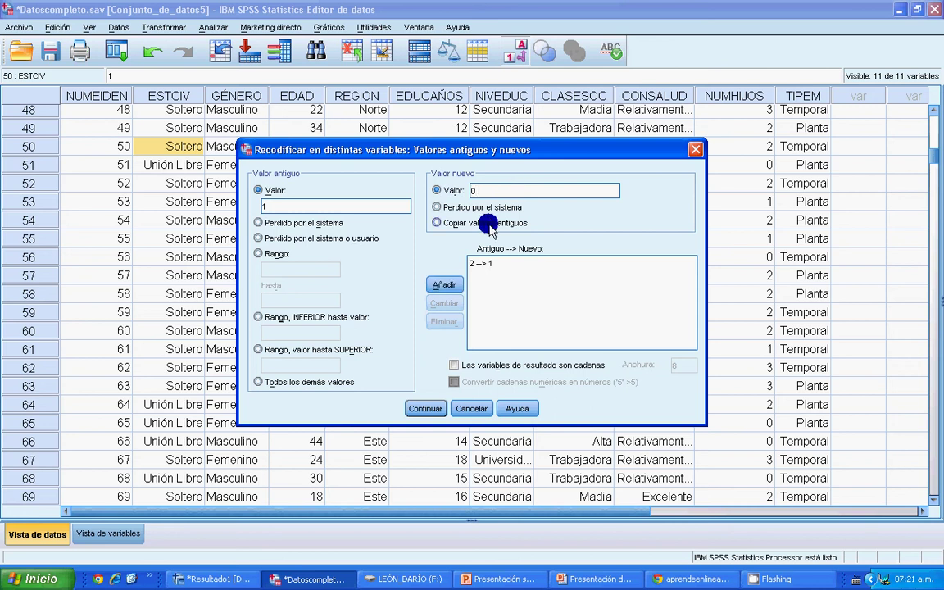
left_click(440, 283)
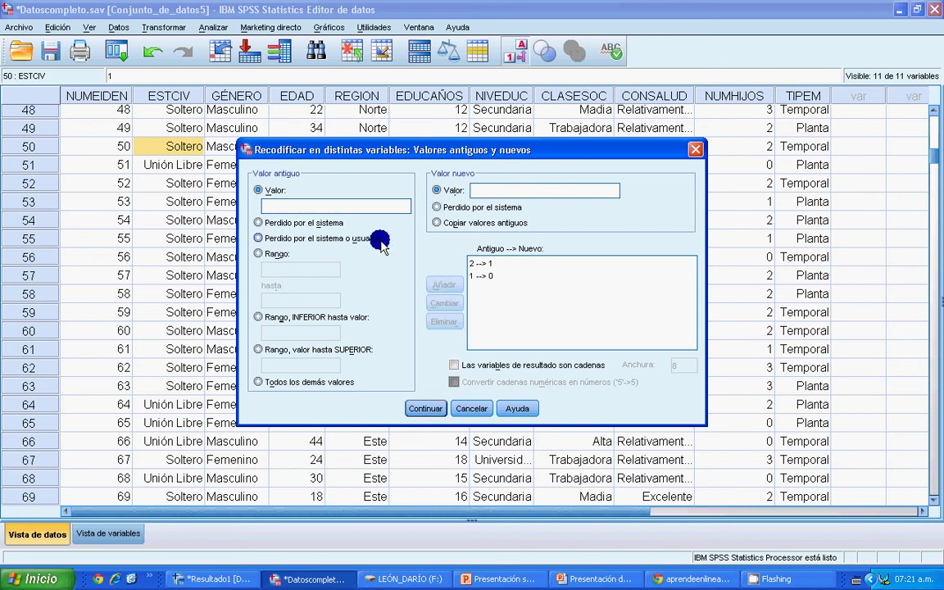
left_click(338, 202)
type("3")
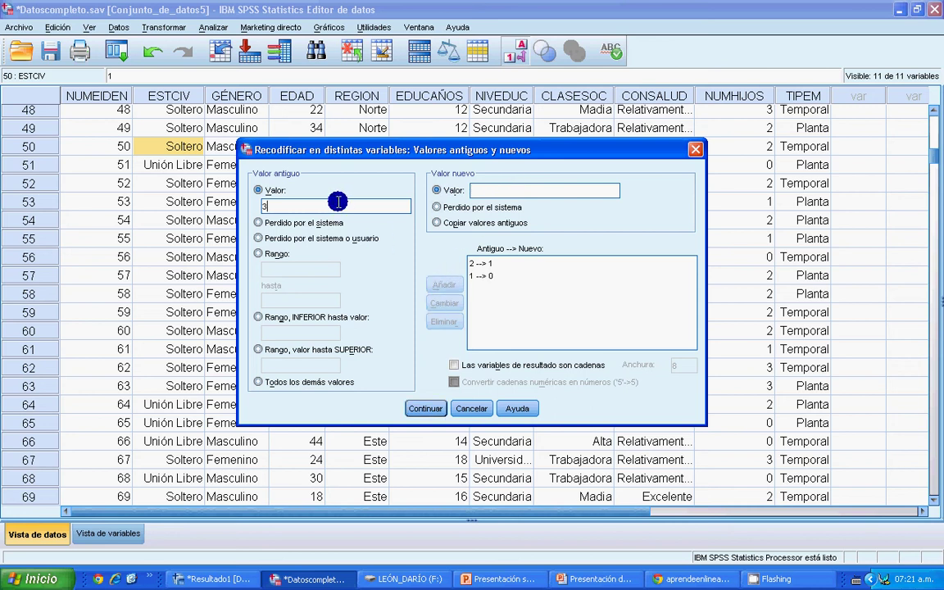
left_click(479, 189)
type("0")
left_click(444, 284)
Add recode rules that map old values 4 and 5 to new value 0.
left_click(368, 205)
type("4")
left_click(492, 188)
type("0")
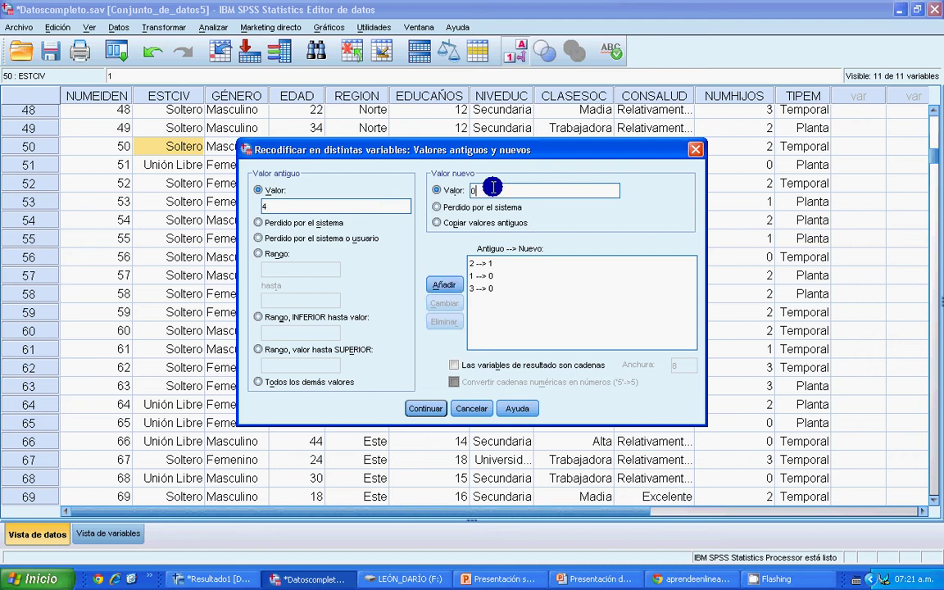
left_click(443, 284)
type("5")
left_click(481, 190)
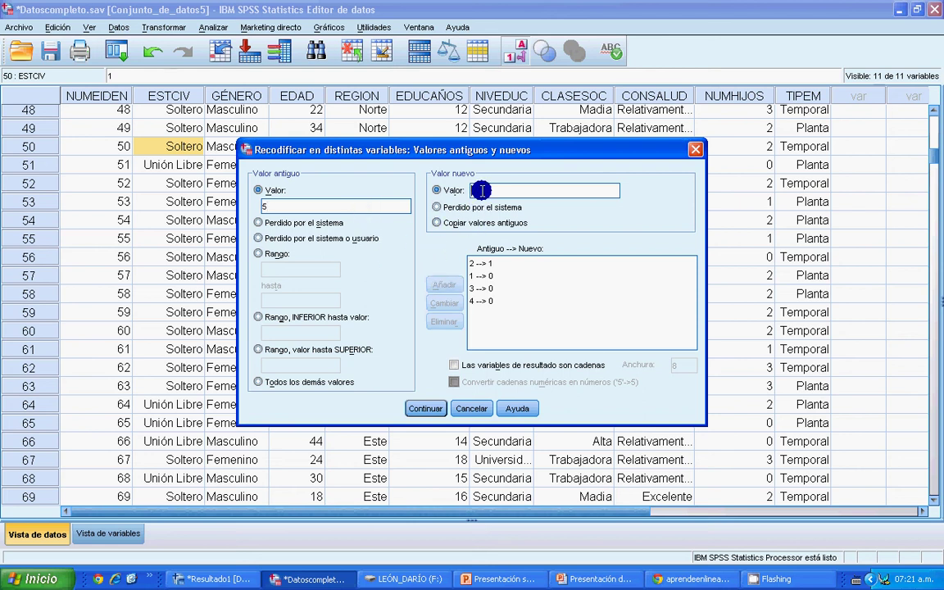
type("0")
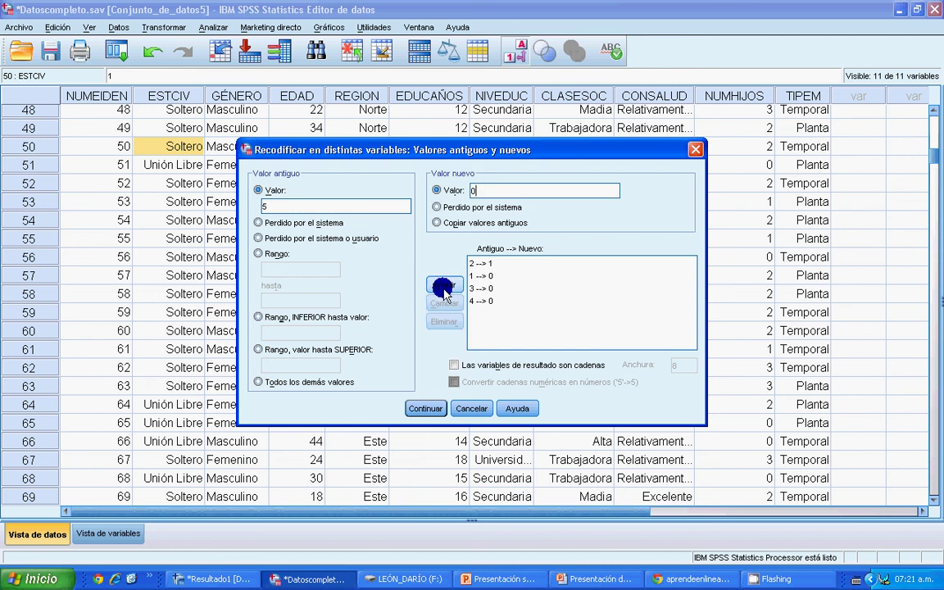
left_click(442, 284)
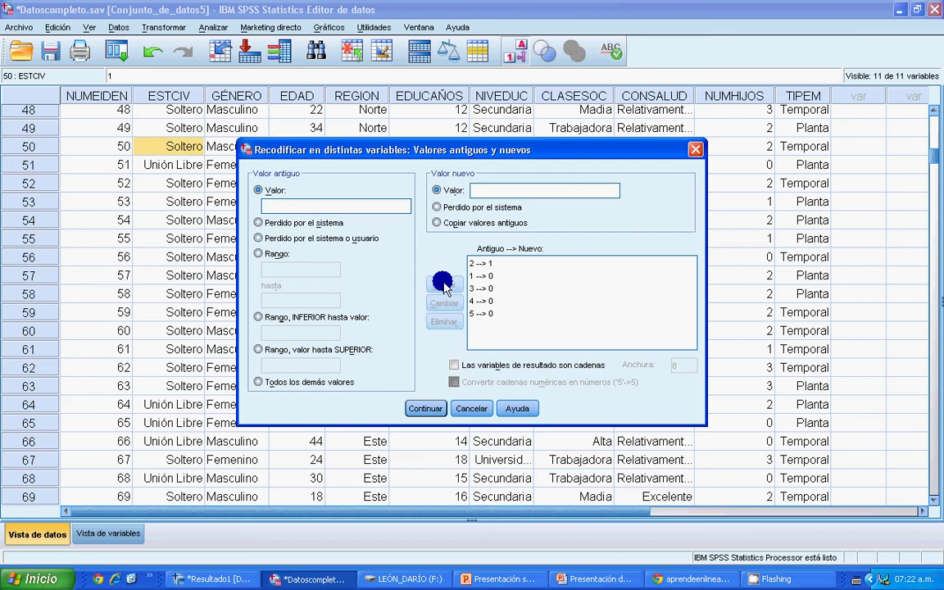
Accept the old and new value rules, run the recode, and return to the Datoscompleto data set.
left_click(420, 410)
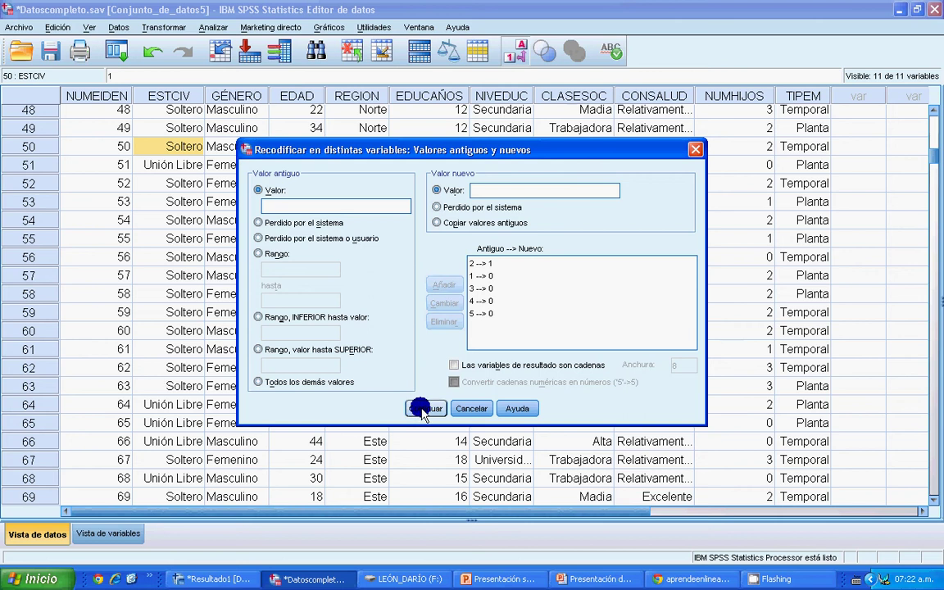
left_click(370, 395)
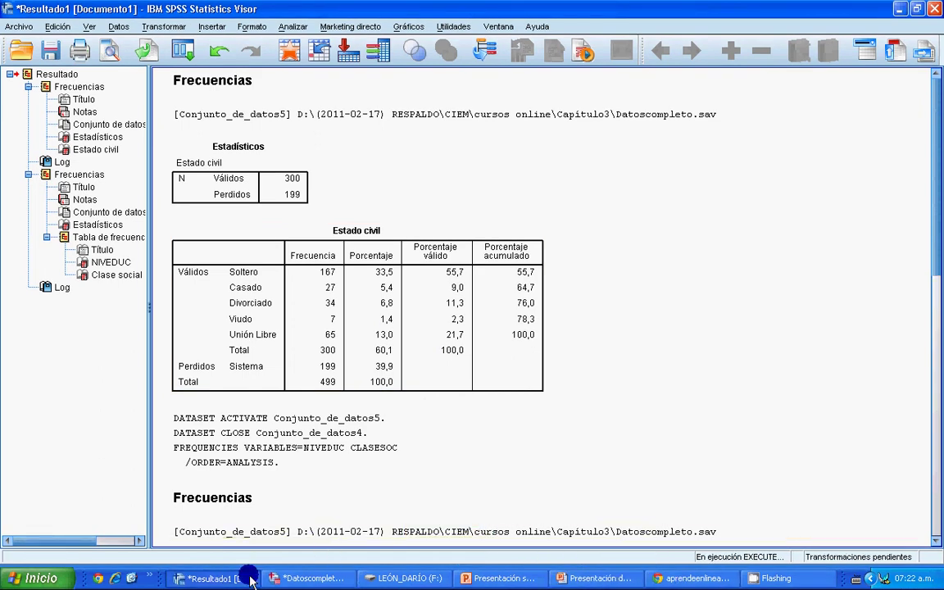
left_click(305, 578)
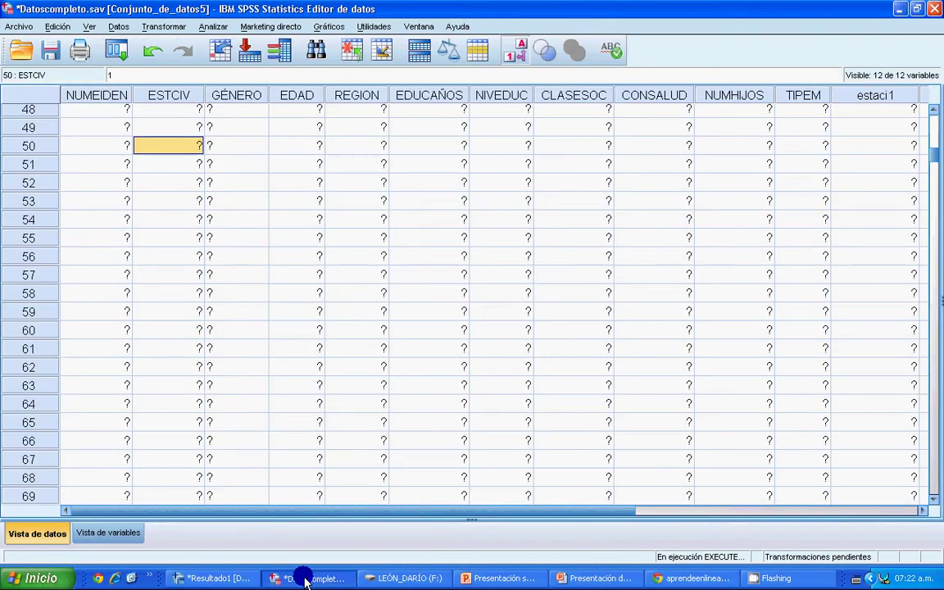
Examine the recoded values in the estaci1 column, going through the cases from row 62 onward.
left_click(459, 366)
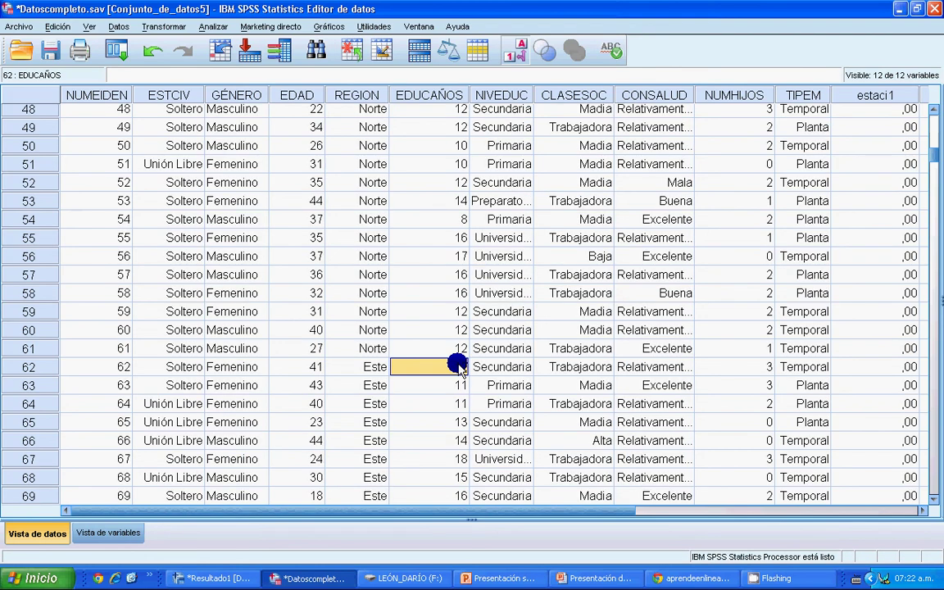
key("Right")
key("Right")
key("Right")
key("Right")
key("Right")
key("Right")
key("Right")
key("Right")
key("Right")
key("Right")
key("Left")
key("Left")
key("Left")
key("Left")
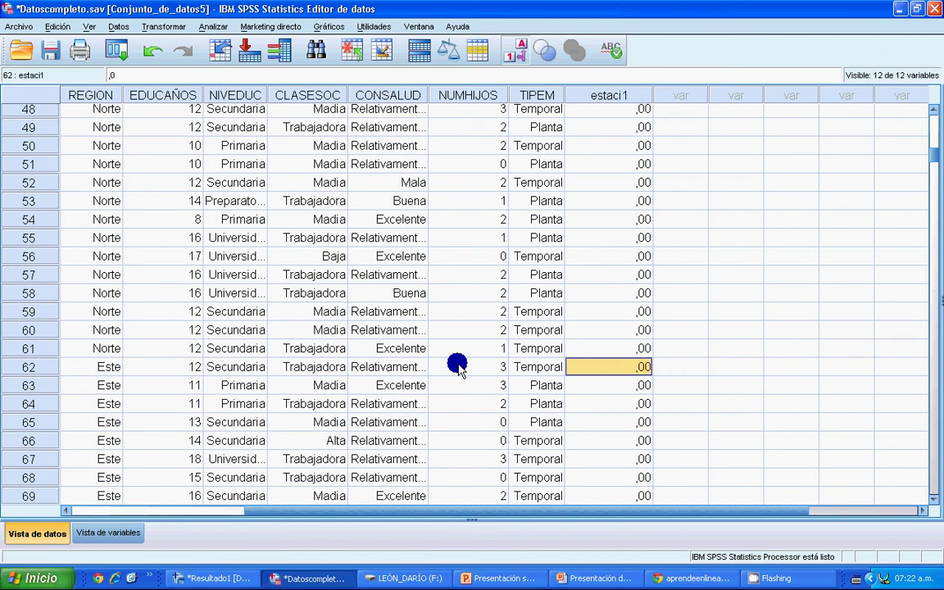
key("Down")
key("Down")
key("Down")
key("Down")
key("Down")
key("Down")
key("Down")
key("Down")
key("Down")
key("Down")
key("Down")
key("Down")
key("Down")
key("Down")
key("Down")
key("Down")
key("Down")
key("Down")
key("Down")
key("Down")
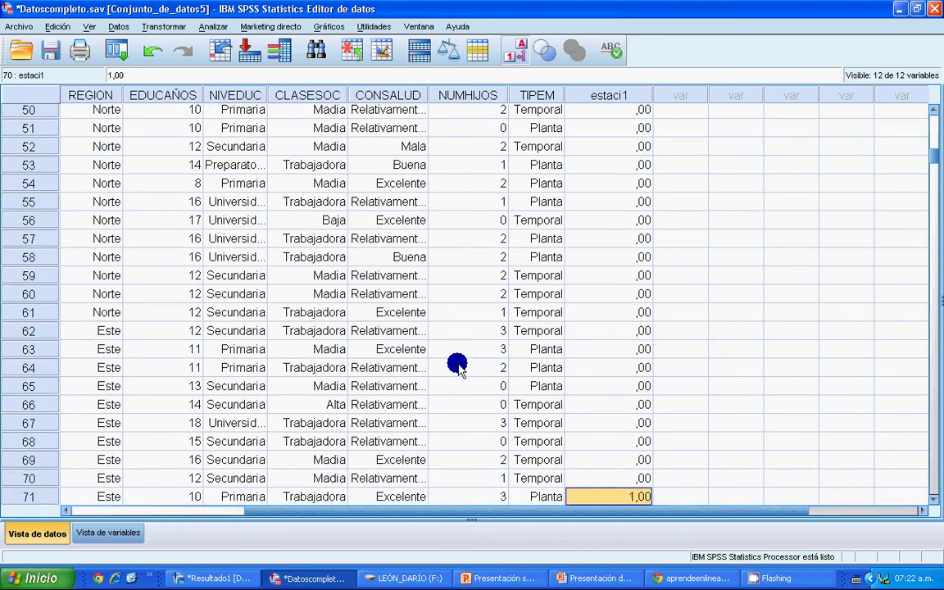
key("Down")
key("Up")
key("Up")
key("Up")
key("Up")
key("Up")
key("Up")
key("Up")
key("Up")
key("Up")
key("Up")
key("Up")
key("Up")
key("Up")
key("Up")
key("Up")
key("Up")
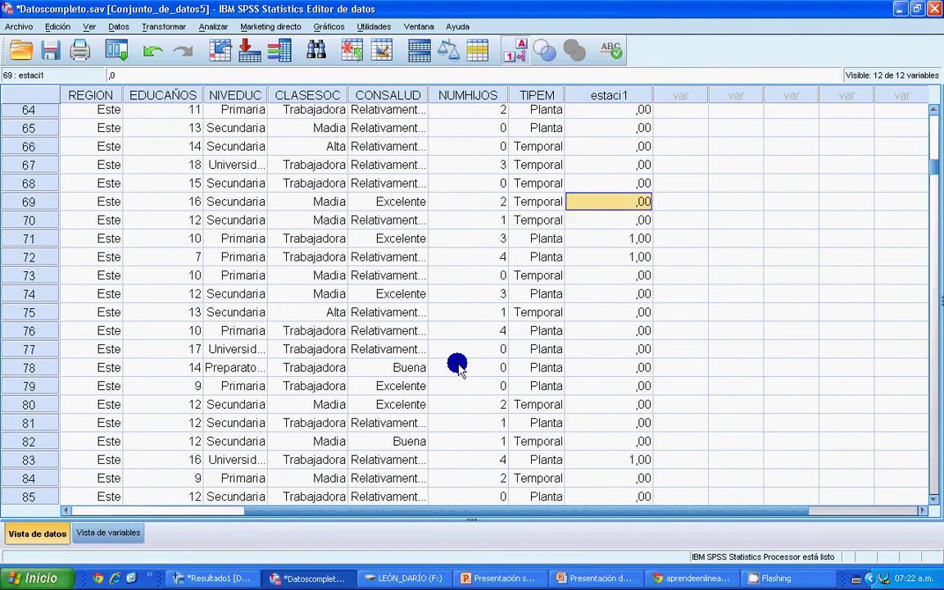
Examine the recoded values in the estaci1 column, going back up through the cases from row 69 to row 15.
key("Up")
key("Up")
key("Up")
key("Up")
key("Up")
key("Up")
key("Up")
key("Up")
key("Up")
key("Up")
key("Up")
key("Up")
key("Up")
key("Up")
key("Up")
key("Up")
key("Up")
key("Up")
key("Up")
key("Up")
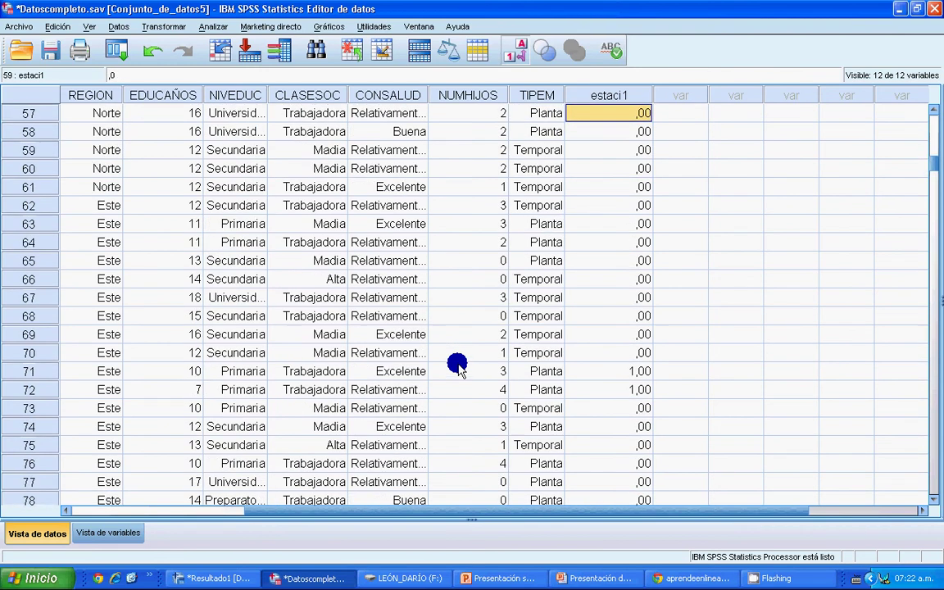
key("Up")
key("Up")
key("Up")
key("Up")
key("Up")
key("Up")
key("Up")
key("Up")
key("Up")
key("Up")
key("Up")
key("Up")
key("Up")
key("Up")
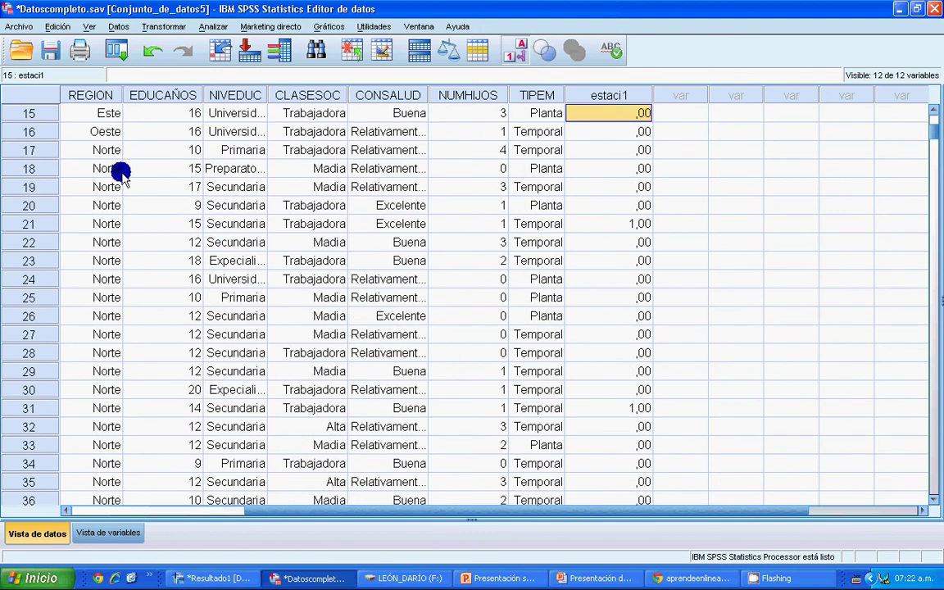
Reopen the recode into different variables and change the output variable for ESTCIV to estaci2.
left_click(173, 28)
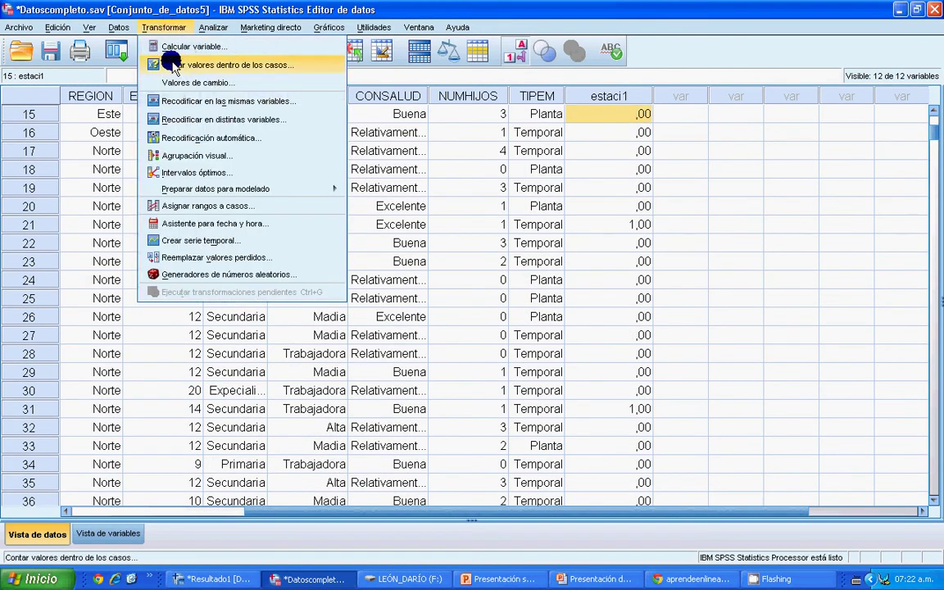
left_click(174, 120)
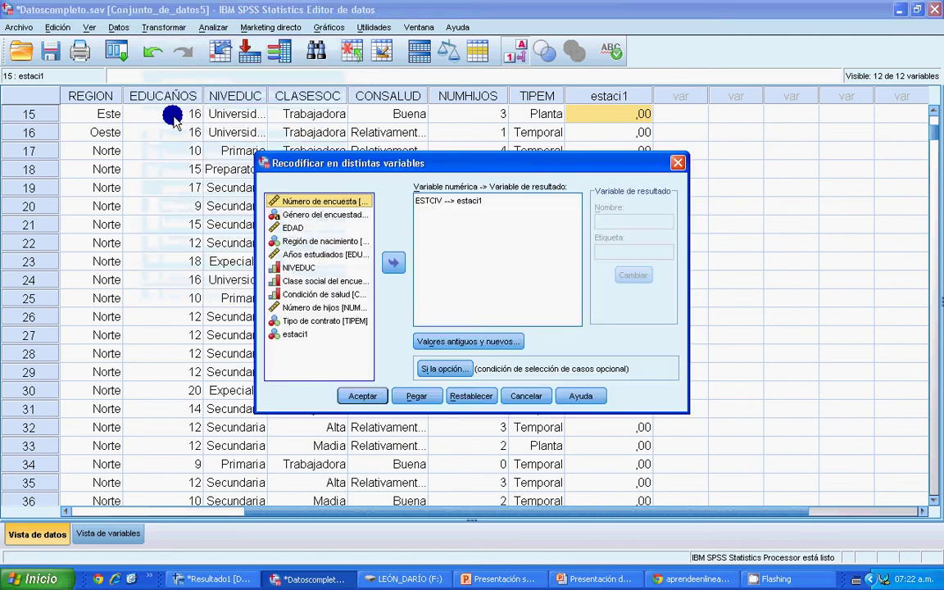
left_click(457, 202)
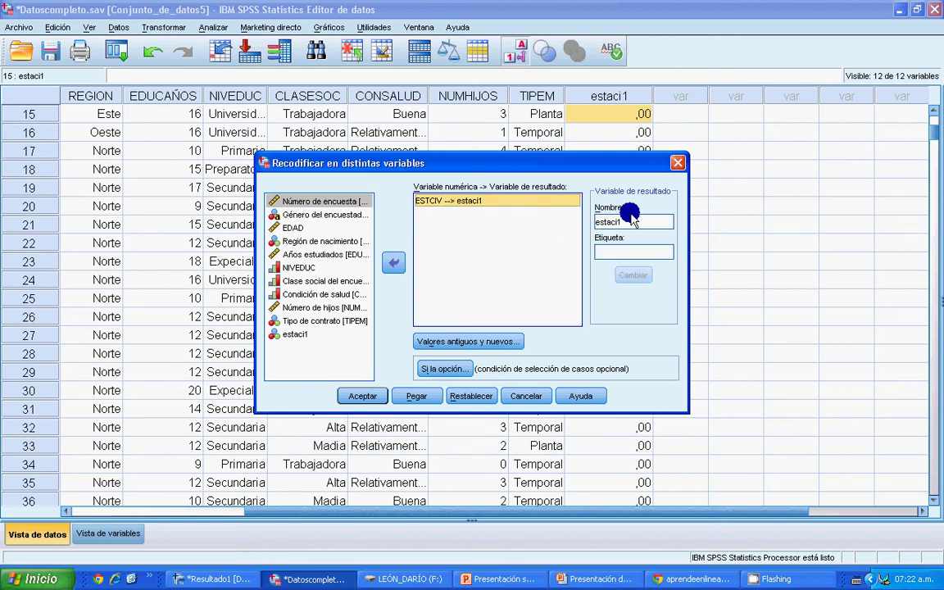
double_click(630, 219)
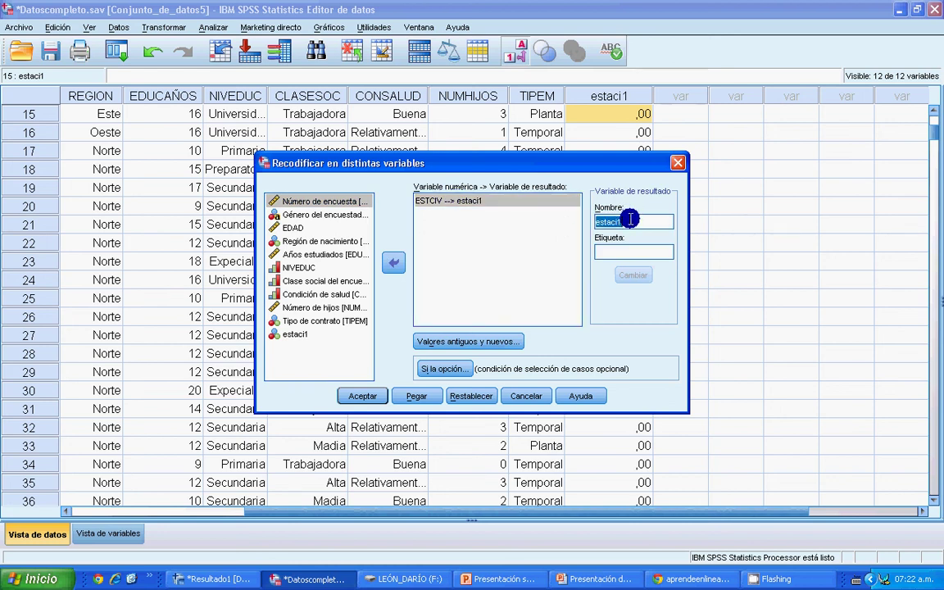
key("BackSpace")
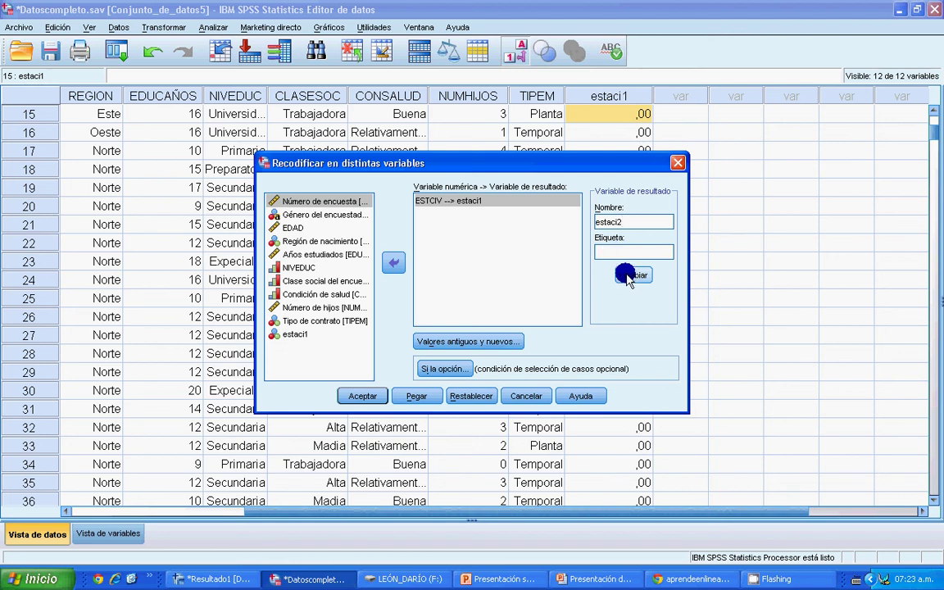
left_click(633, 276)
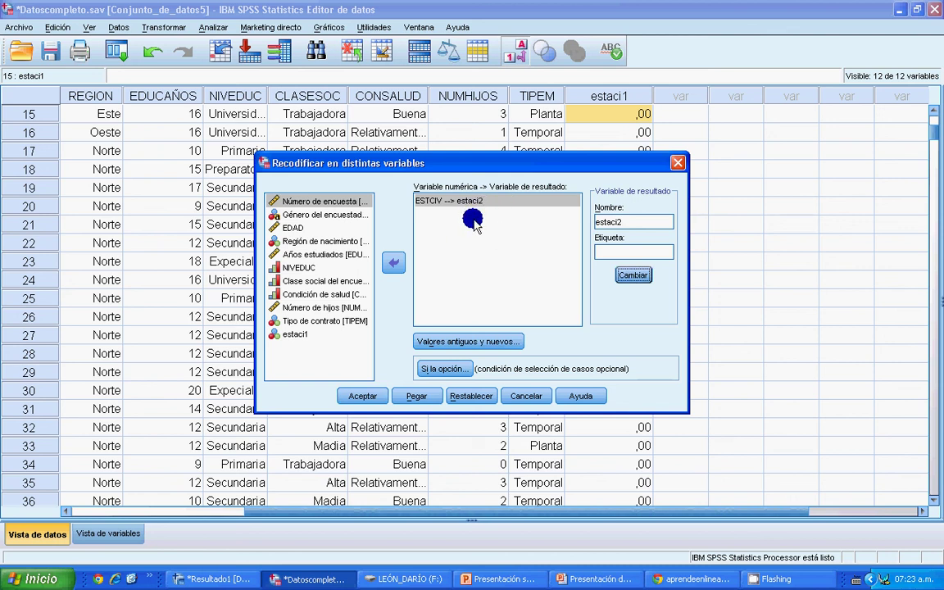
Remove all five existing old-to-new value rules from the ESTCIV recode.
left_click(450, 341)
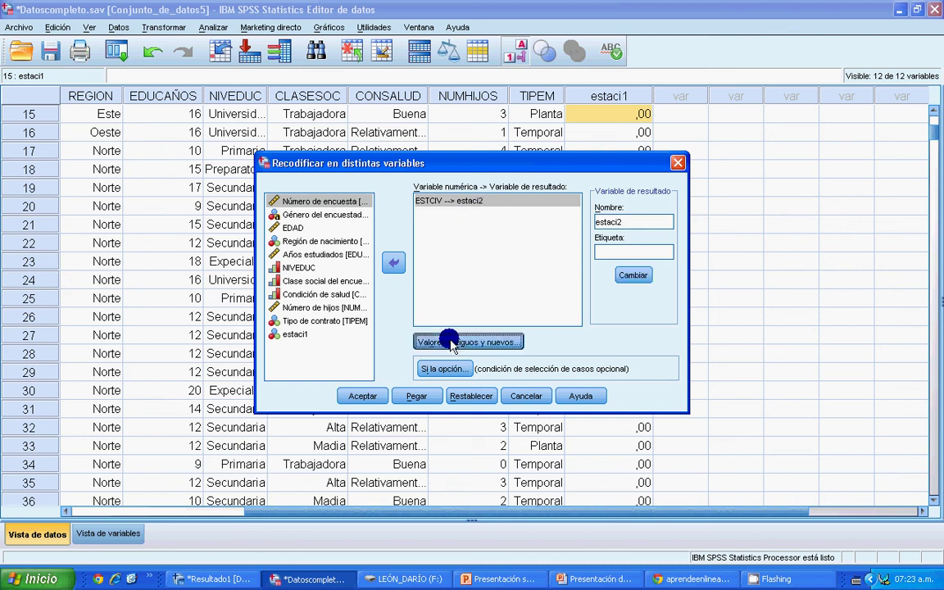
left_click(357, 205)
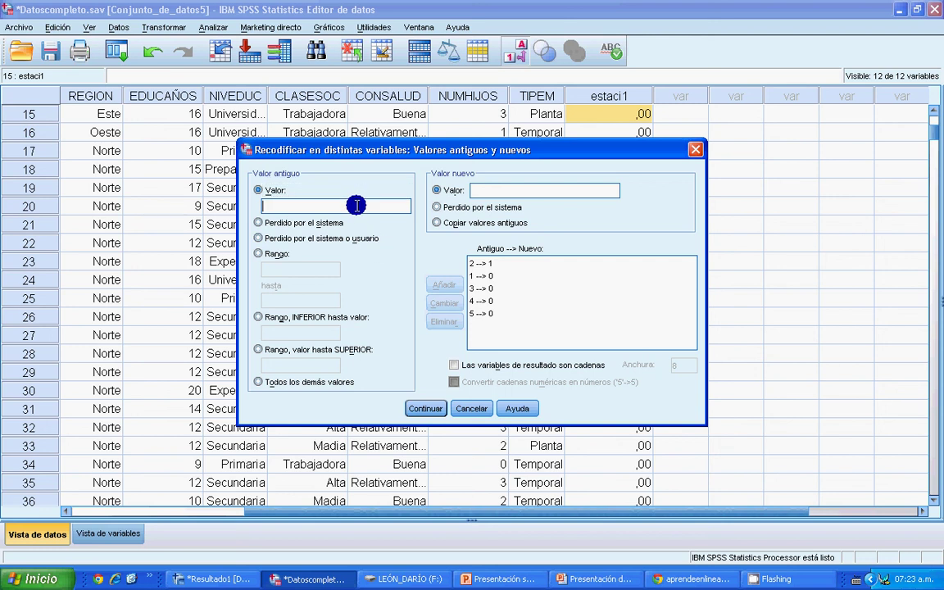
left_click(482, 262)
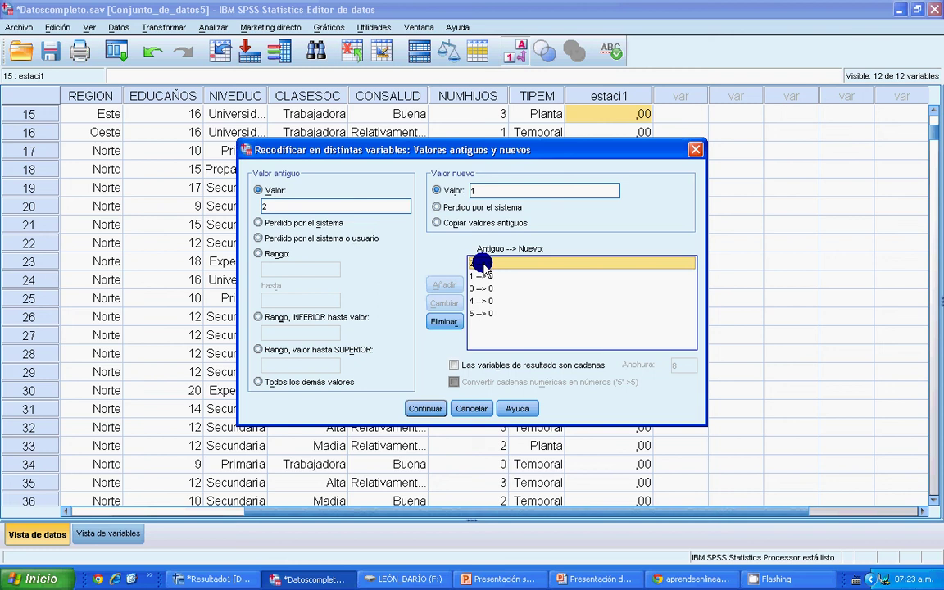
left_click(443, 321)
left_click(479, 263)
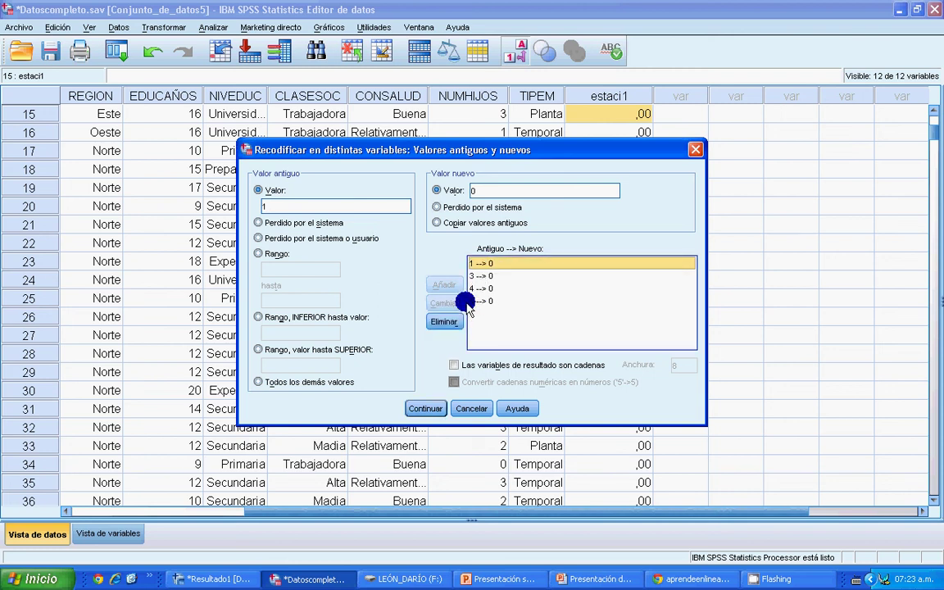
left_click(444, 321)
left_click(480, 263)
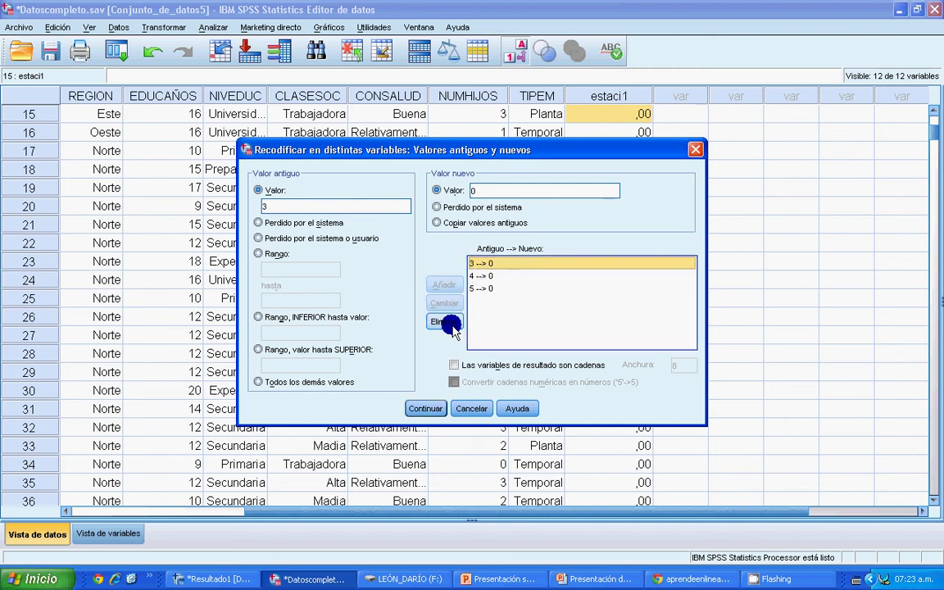
left_click(445, 321)
left_click(477, 264)
left_click(444, 321)
left_click(479, 263)
left_click(445, 321)
Add a recode rule that maps old value 3 to new value 1.
left_click(325, 208)
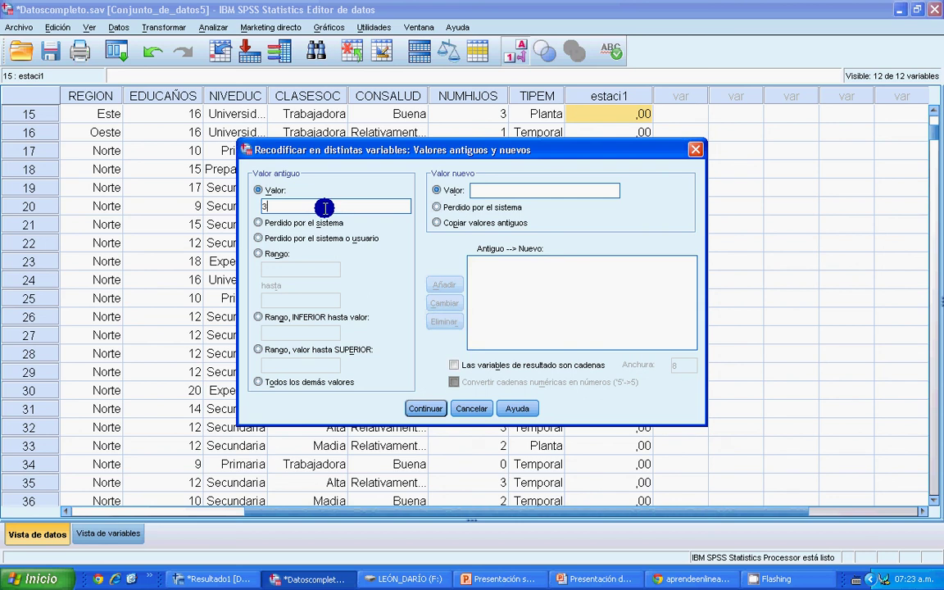
left_click(475, 188)
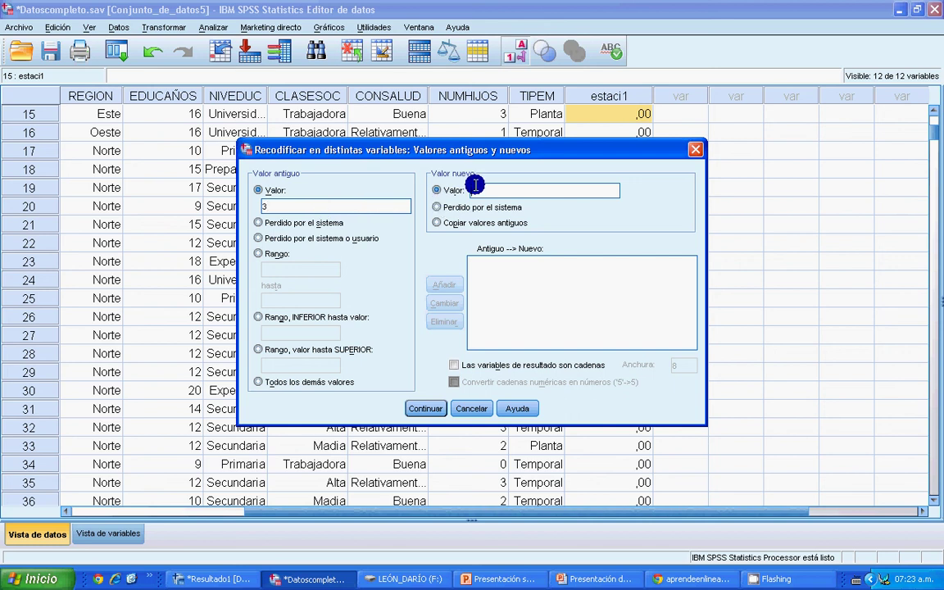
type("1")
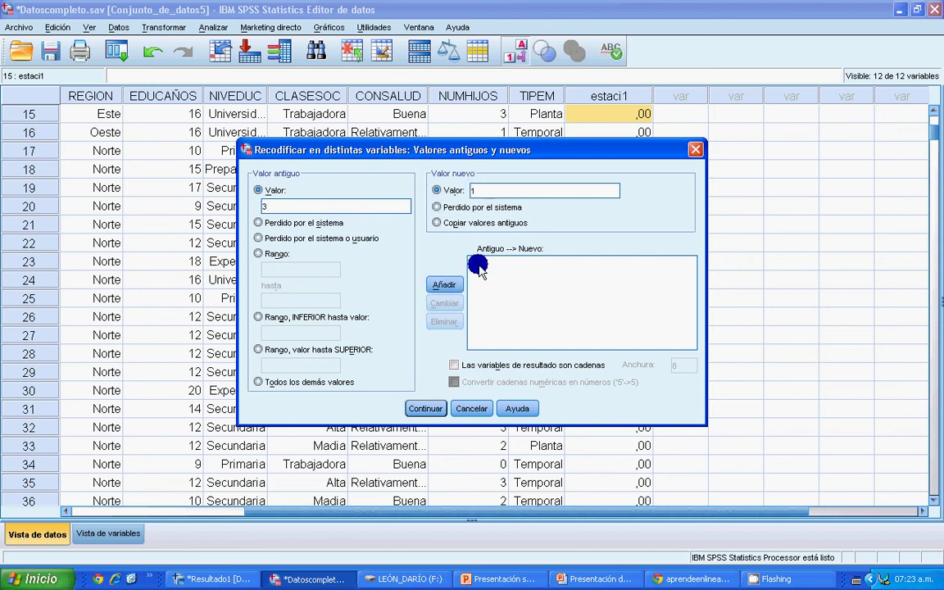
left_click(445, 283)
Add recode rules that map old values 1 and 2 to new value 0.
left_click(331, 208)
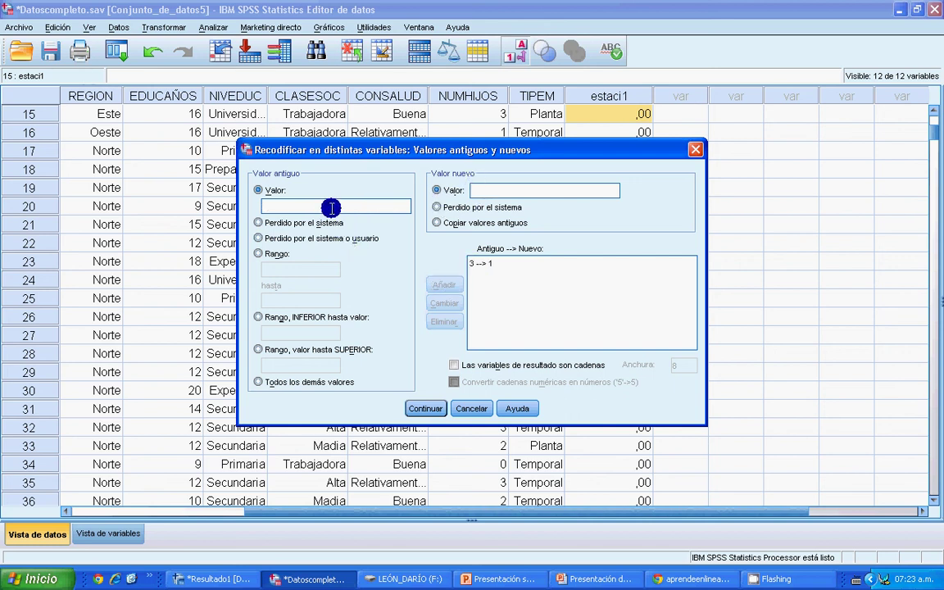
type("1")
left_click(480, 191)
type("0")
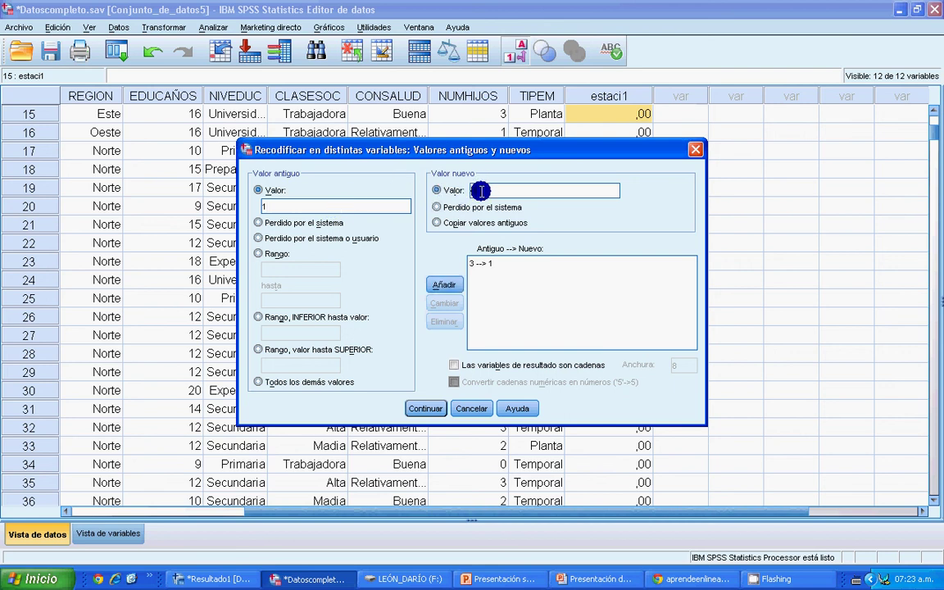
left_click(443, 284)
left_click(374, 200)
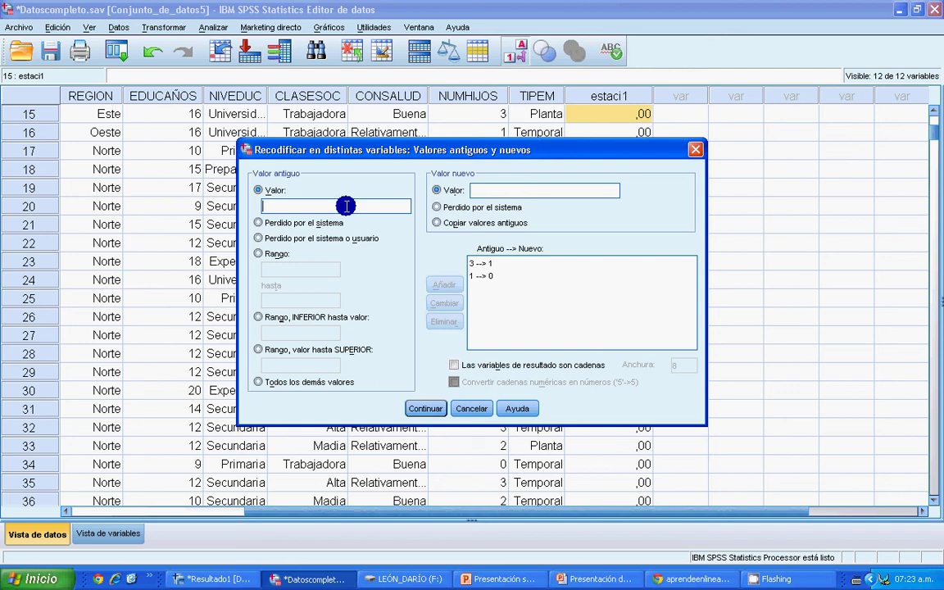
left_click(454, 190)
type("0")
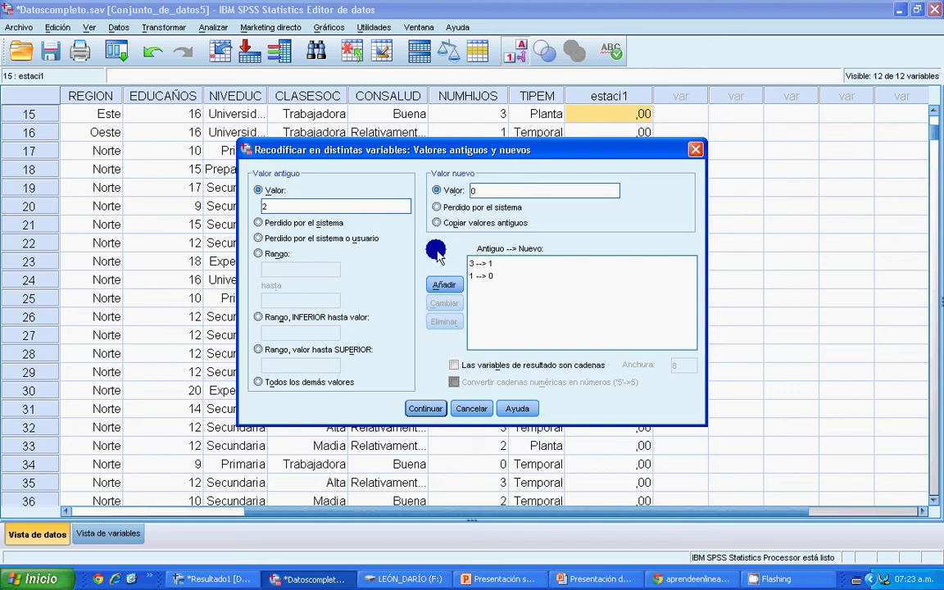
left_click(438, 283)
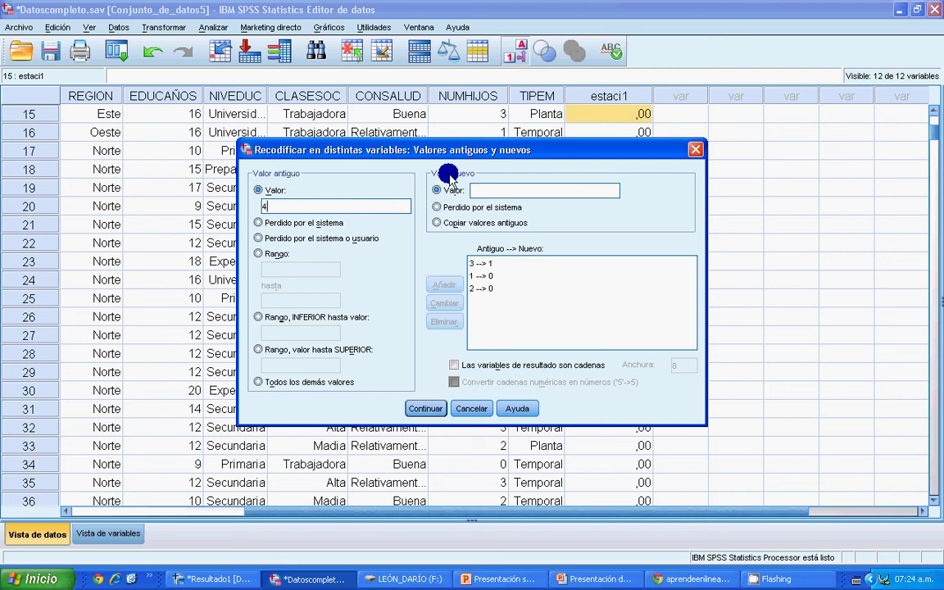
Add recode rules that map old values 4 and 5 to new value 0.
left_click(487, 186)
type("0")
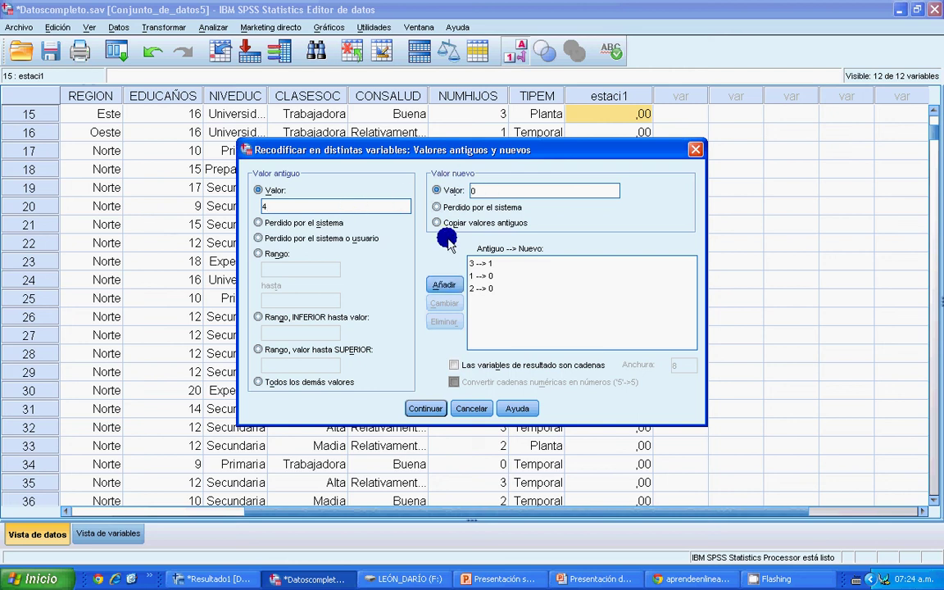
left_click(443, 283)
left_click(308, 201)
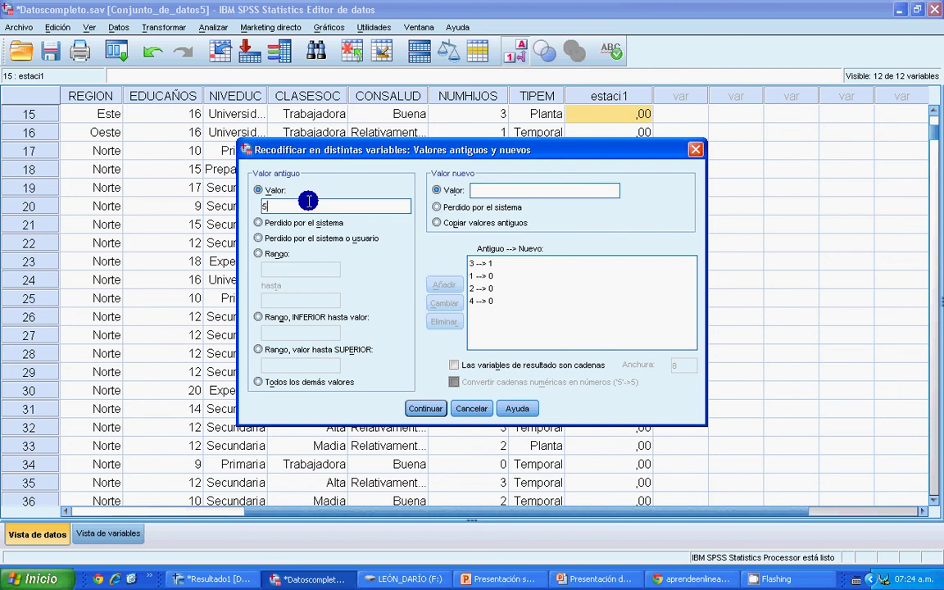
type("5")
left_click(473, 193)
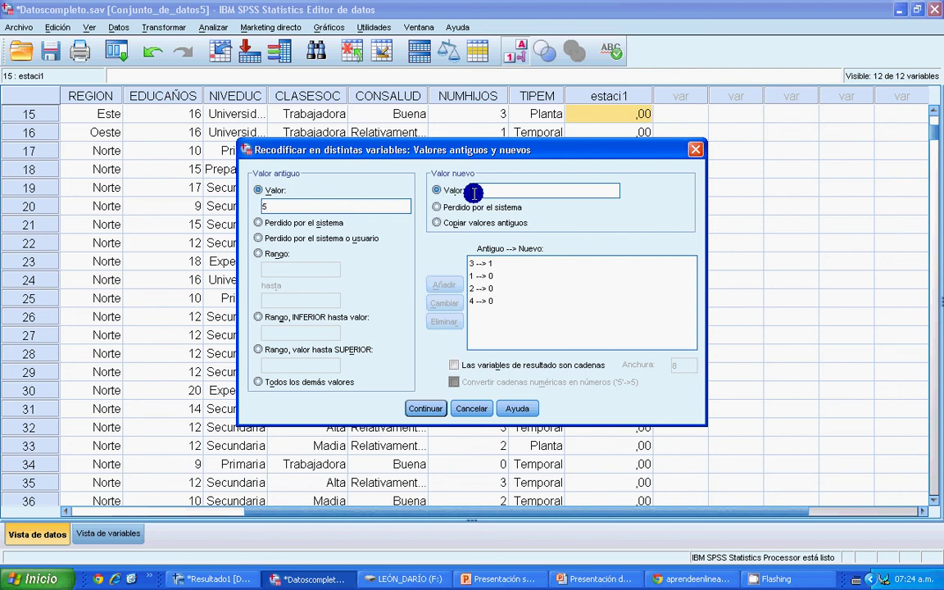
type("0")
left_click(443, 283)
Run the estaci2 recode with the new value rules and return to the Datoscompleto data set.
left_click(422, 407)
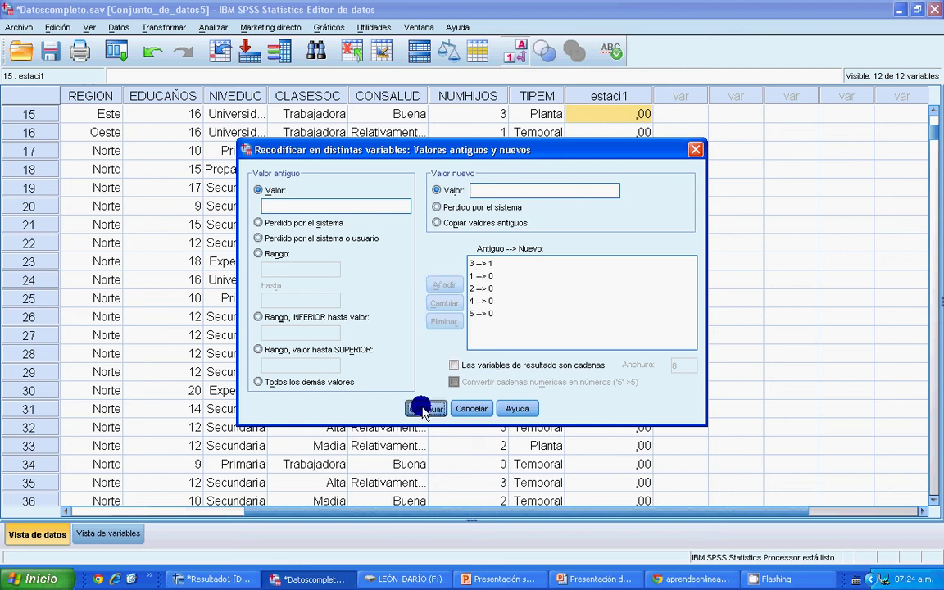
left_click(364, 396)
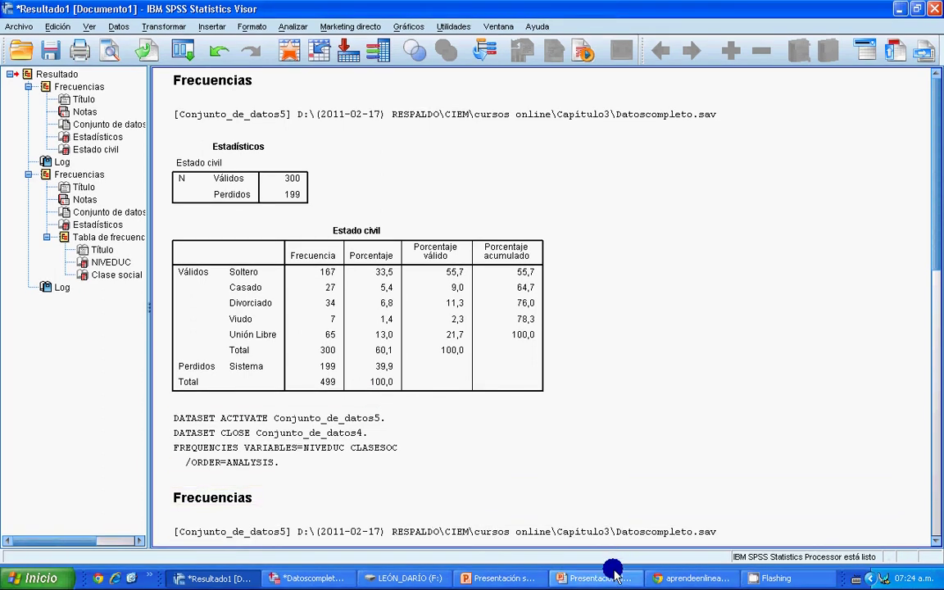
left_click(280, 571)
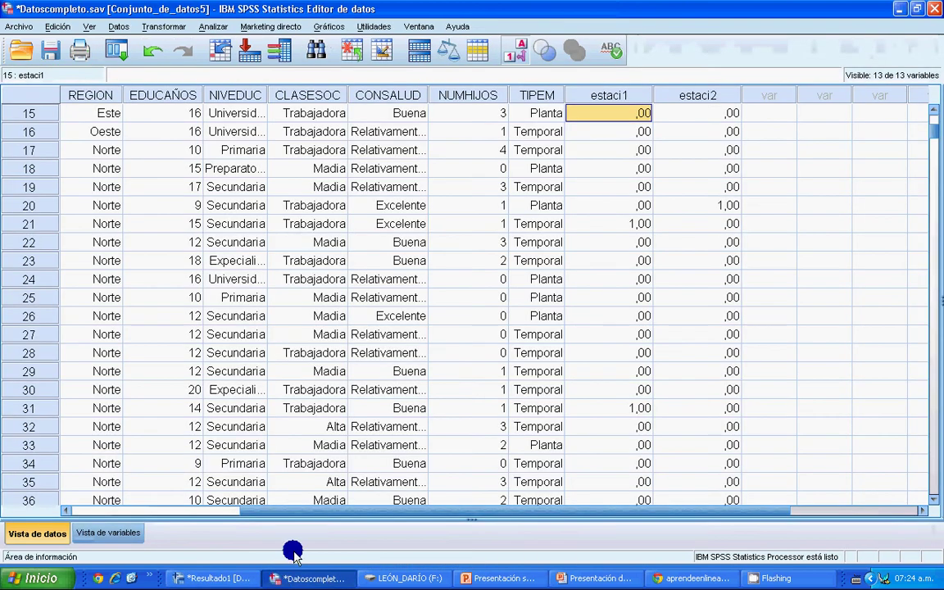
Examine the recoded values in the new estaci2 column around row 15 and compare them with estaci1.
key("Right")
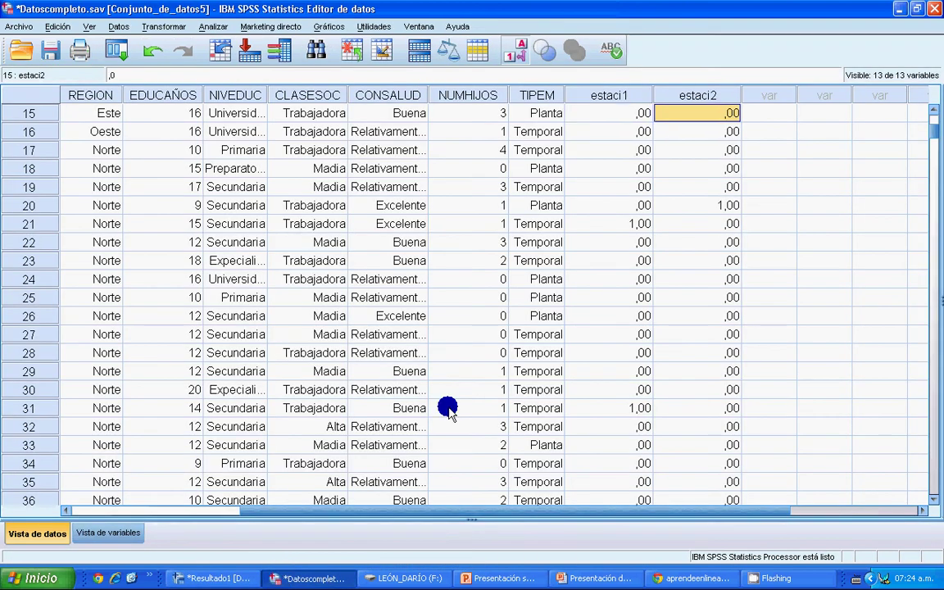
key("Down")
key("Down")
key("Down")
key("Down")
key("Down")
key("Down")
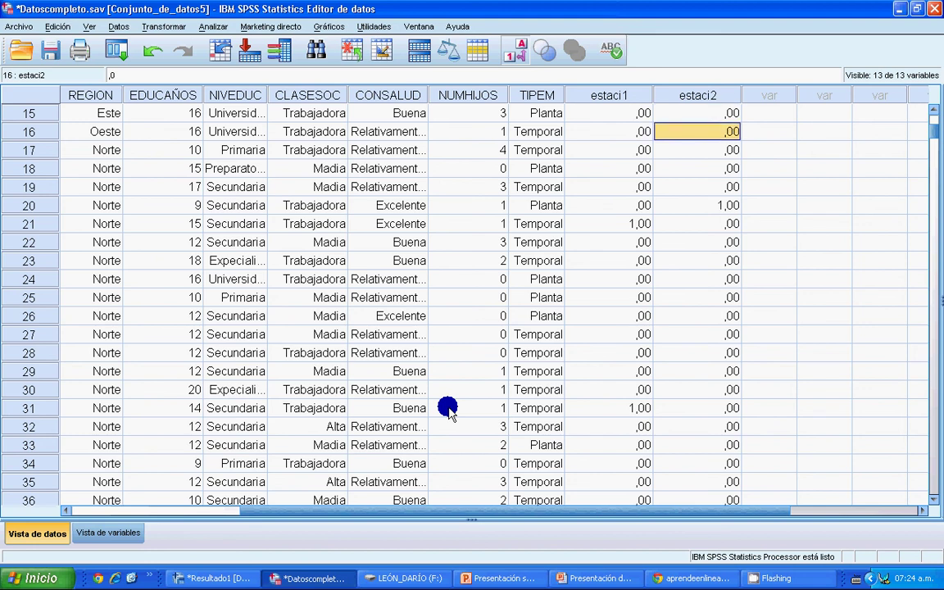
key("Up")
key("Up")
key("Up")
key("Up")
key("Up")
key("Up")
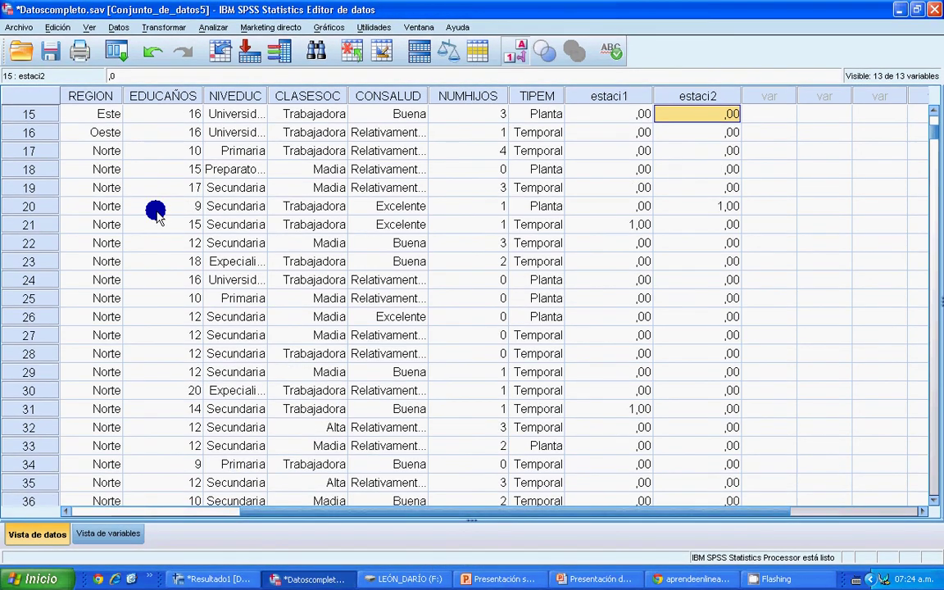
Reopen the recode into different variables for ESTCIV and change its output variable name to estaci3.
left_click(164, 28)
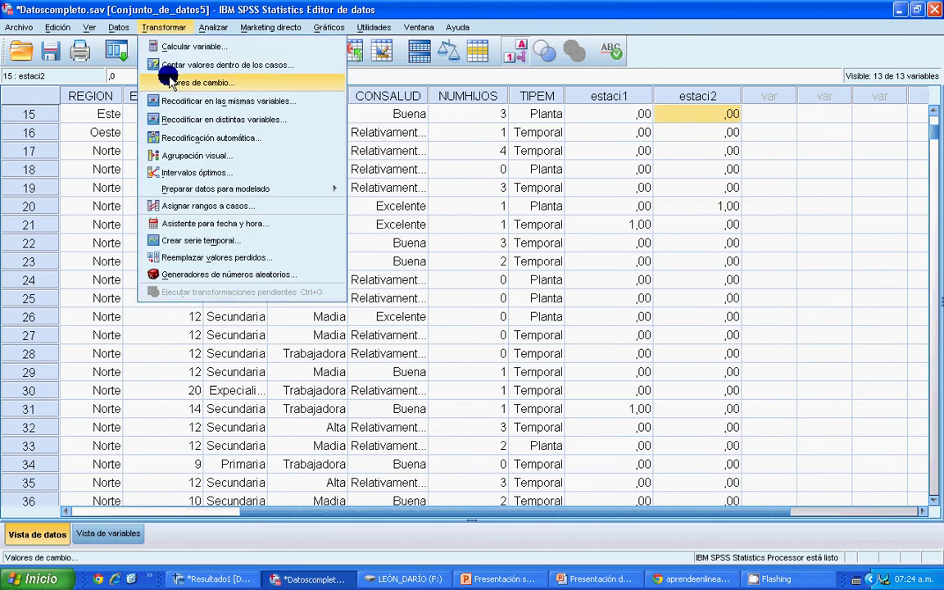
left_click(163, 120)
left_click(442, 200)
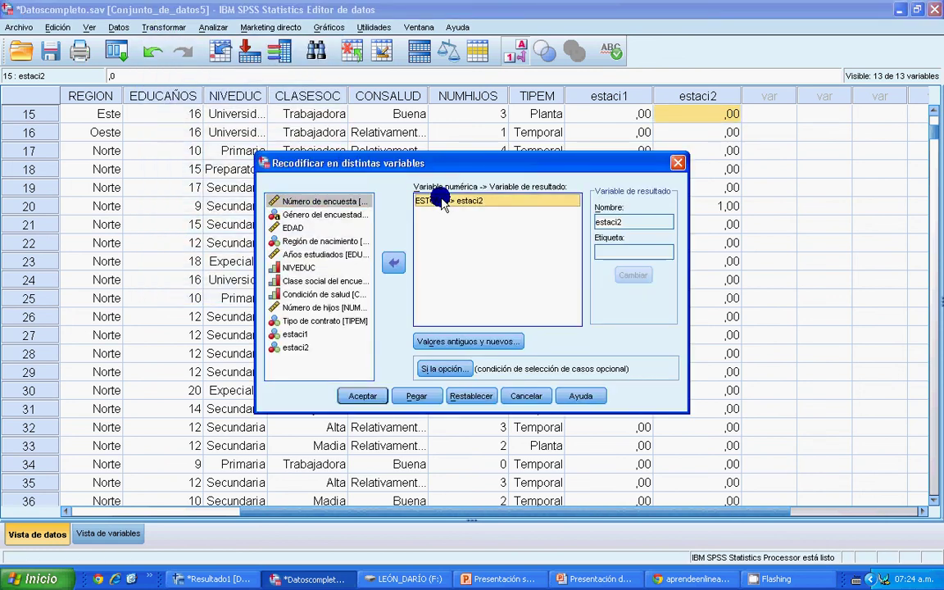
double_click(632, 222)
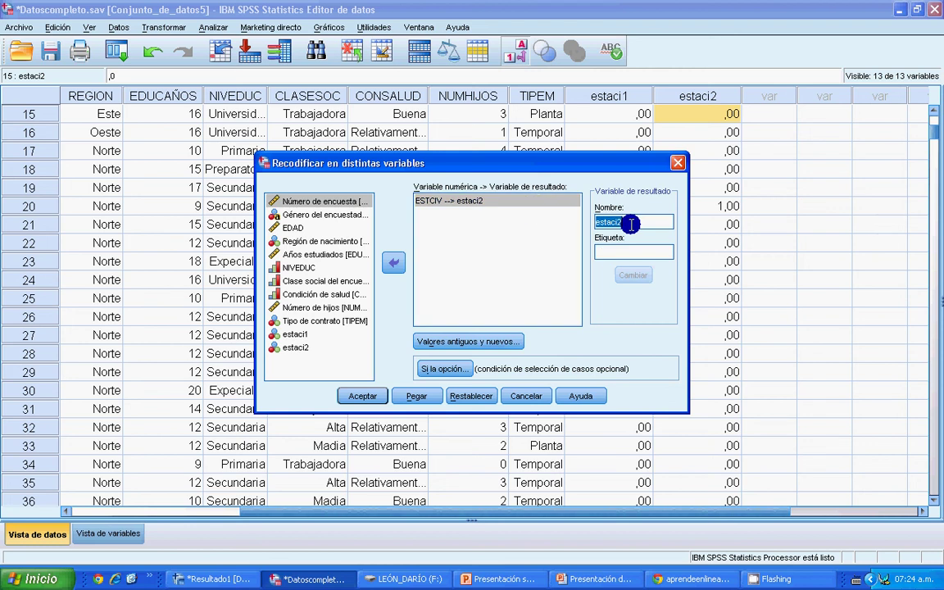
key("BackSpace")
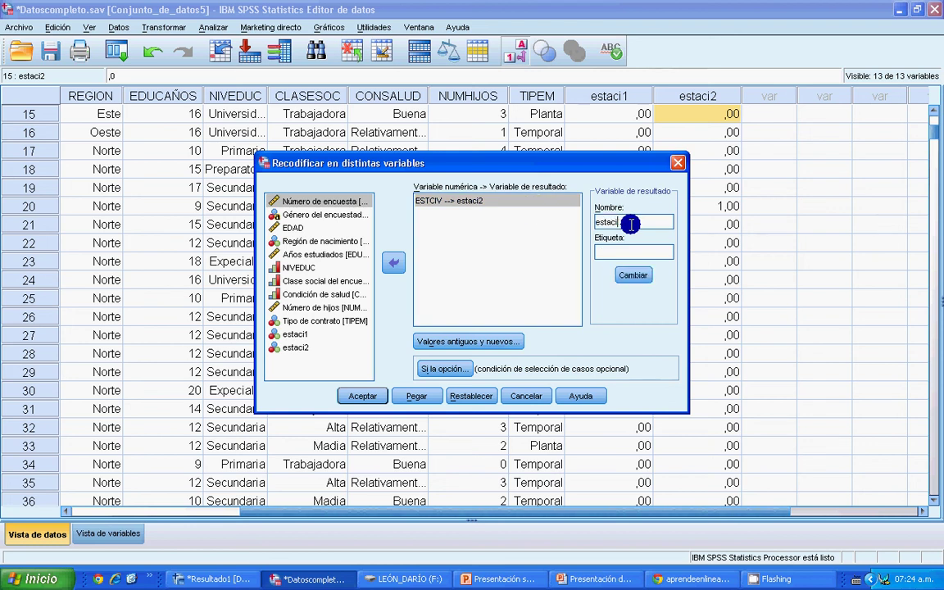
type("3")
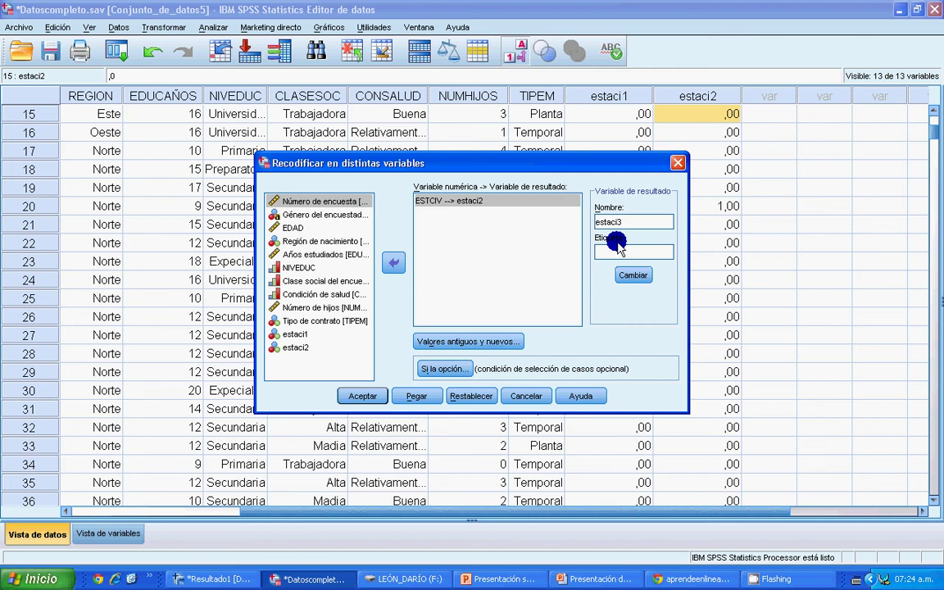
left_click(633, 275)
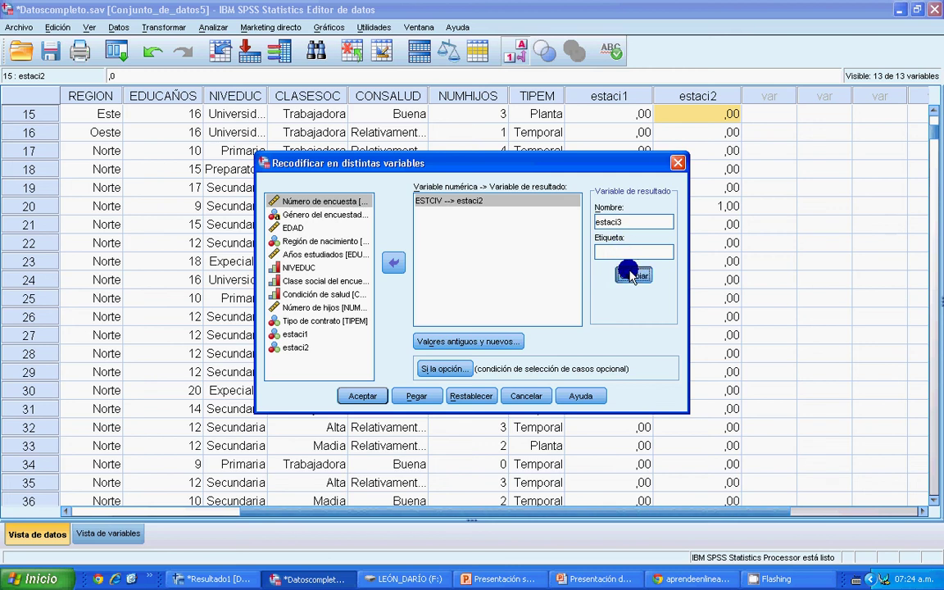
Remove all the existing old-to-new value rules left over from the estaci2 recode.
left_click(482, 340)
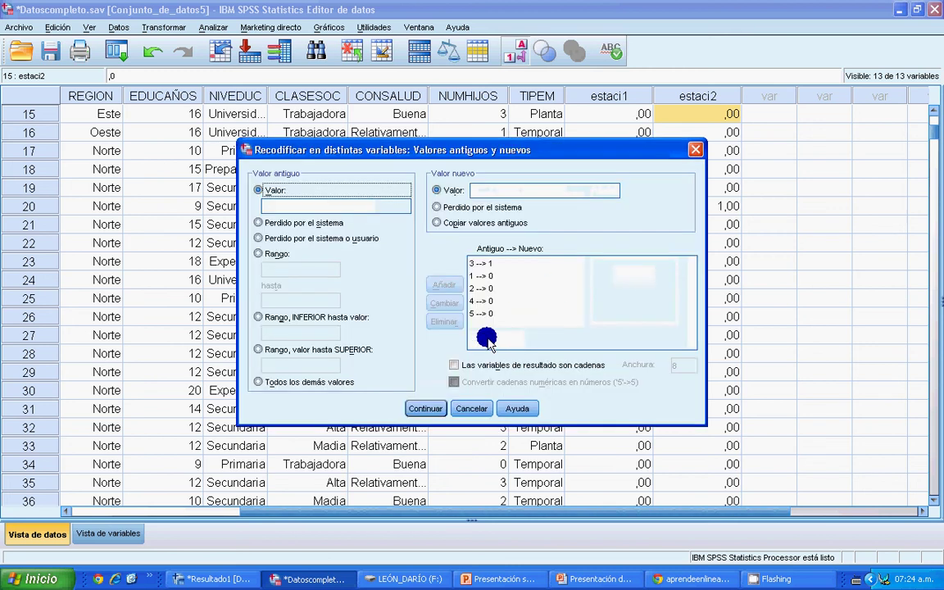
left_click(480, 275)
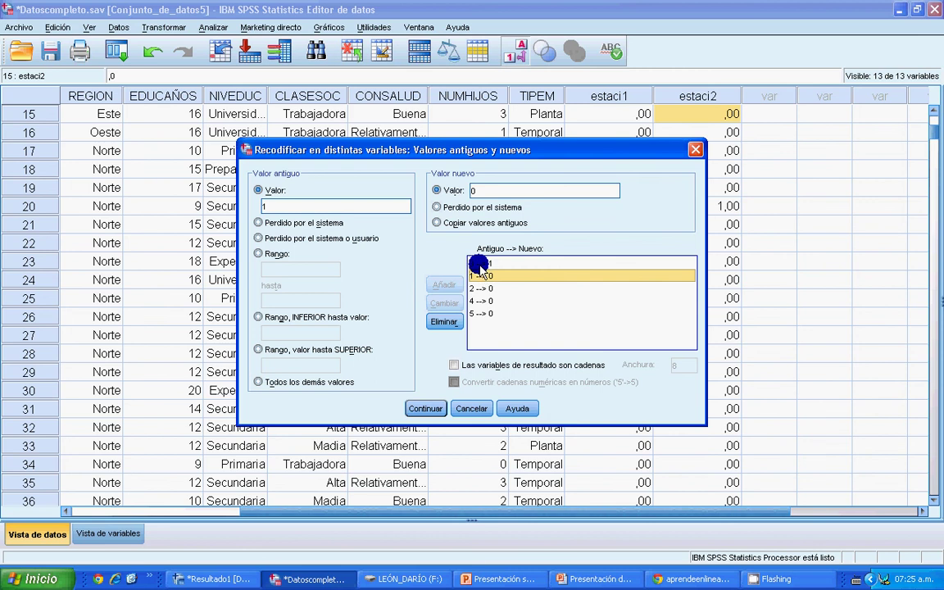
left_click(478, 263)
left_click(443, 321)
left_click(479, 263)
left_click(443, 321)
left_click(485, 263)
left_click(443, 321)
left_click(479, 263)
left_click(444, 321)
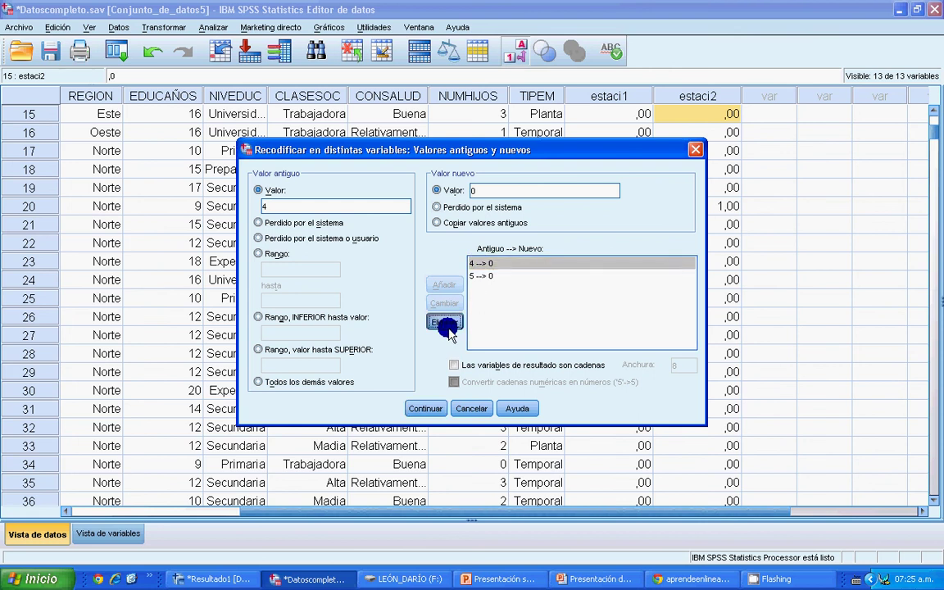
left_click(479, 263)
left_click(443, 321)
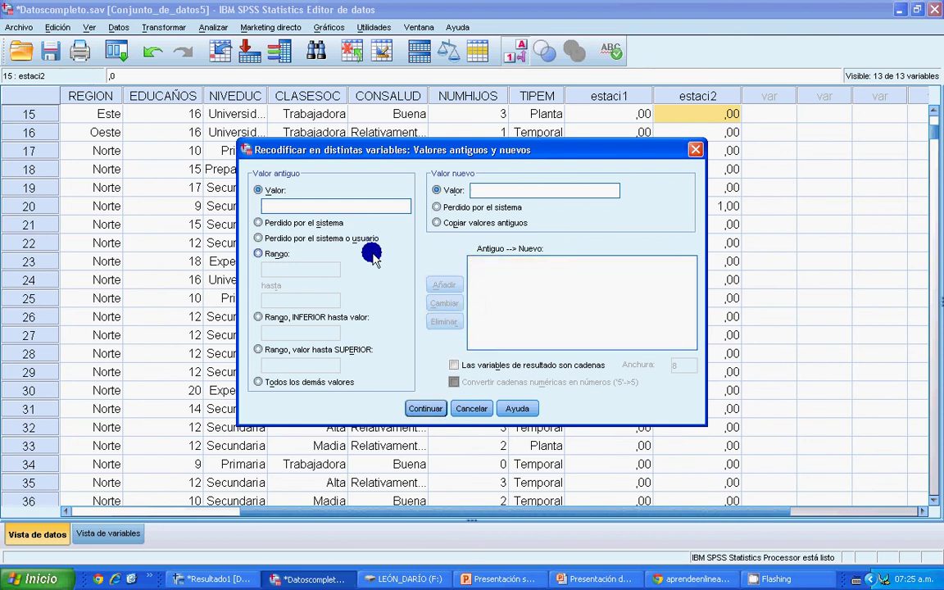
Add a recode rule that maps old value 4 to new value 1.
left_click(336, 208)
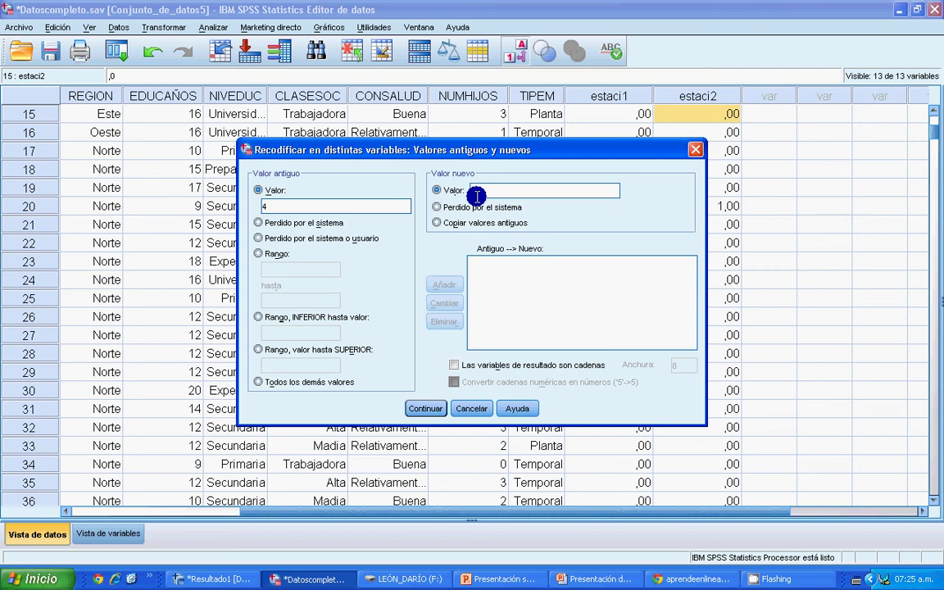
type("1")
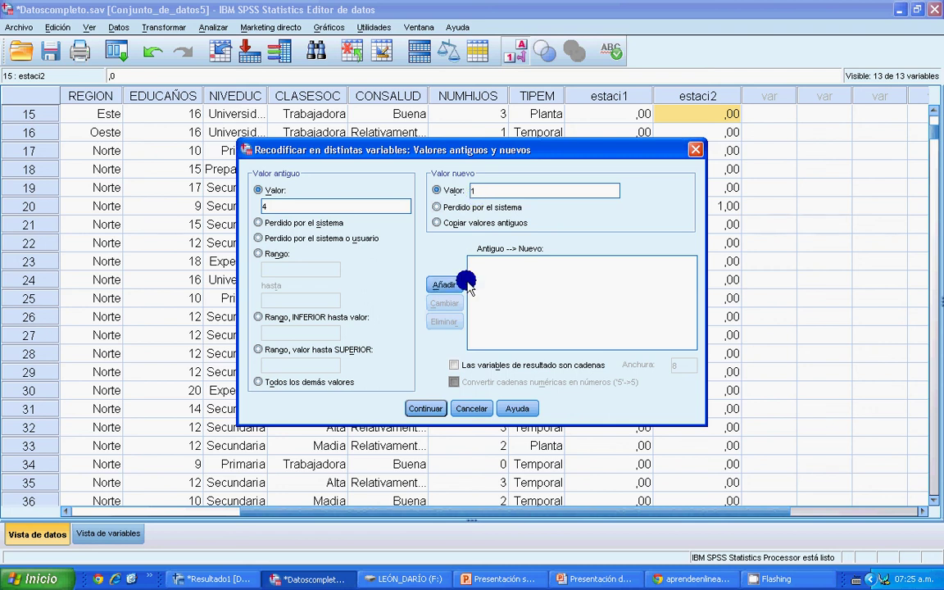
left_click(434, 282)
Add recode rules that map old values 1 and 2 to new value 0.
left_click(269, 206)
type("1")
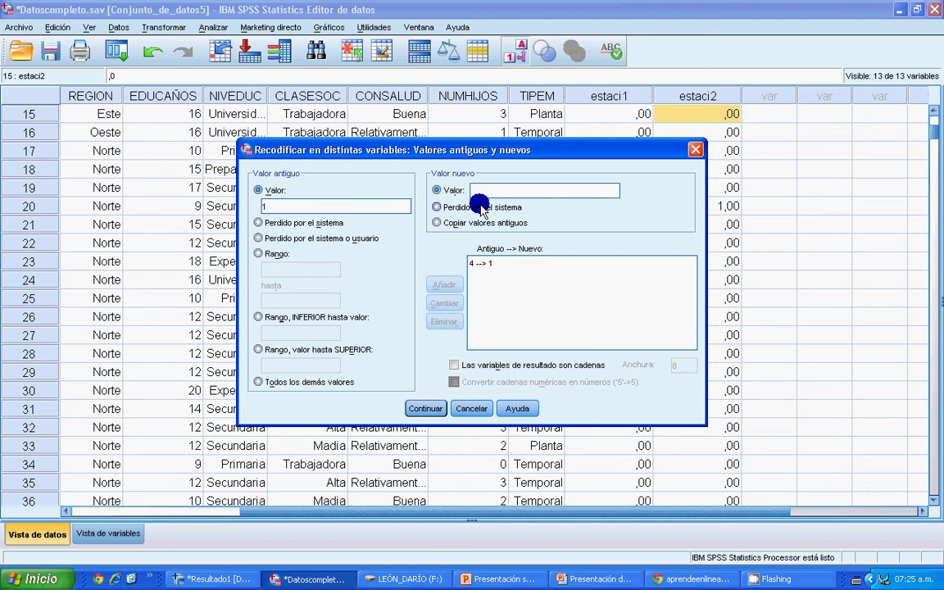
left_click(476, 195)
type("0")
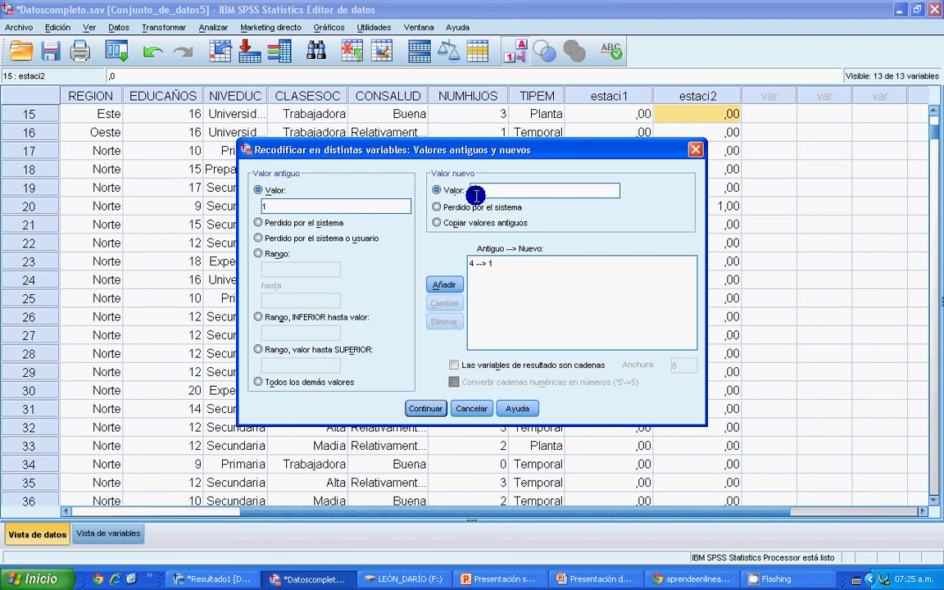
left_click(445, 284)
left_click(347, 207)
type("2")
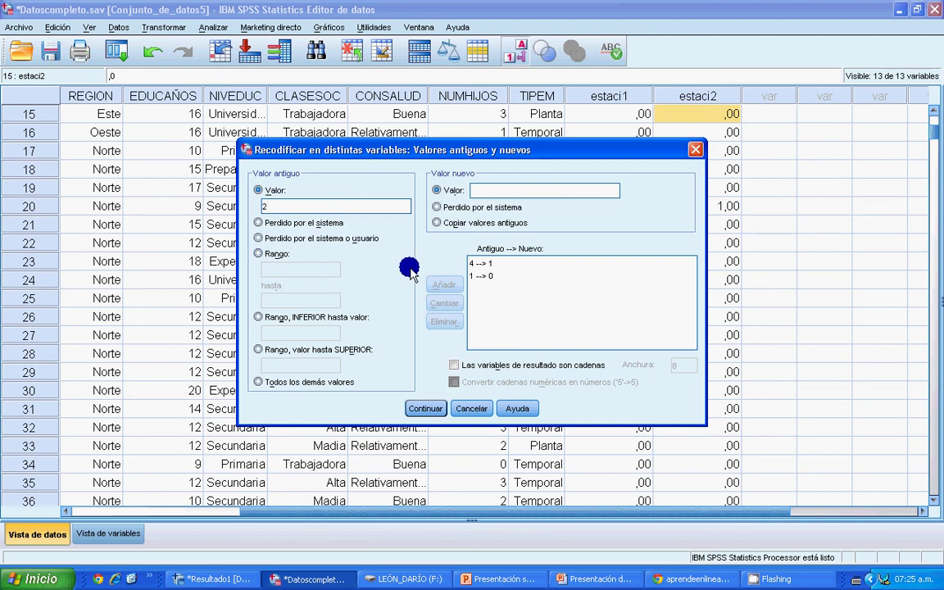
left_click(472, 192)
type("0")
left_click(443, 284)
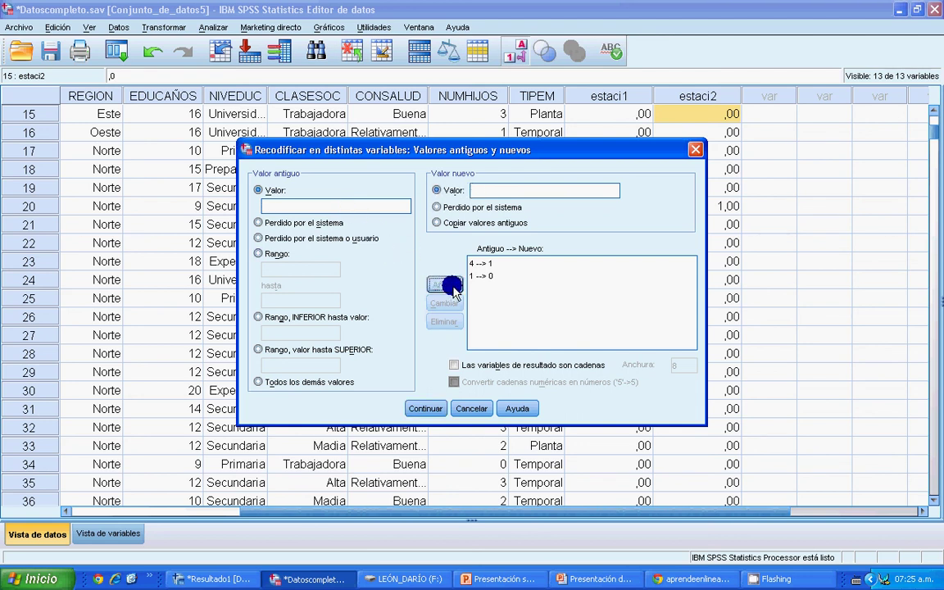
Add recode rules that map old values 3 and 5 to new value 0.
left_click(305, 201)
type("3")
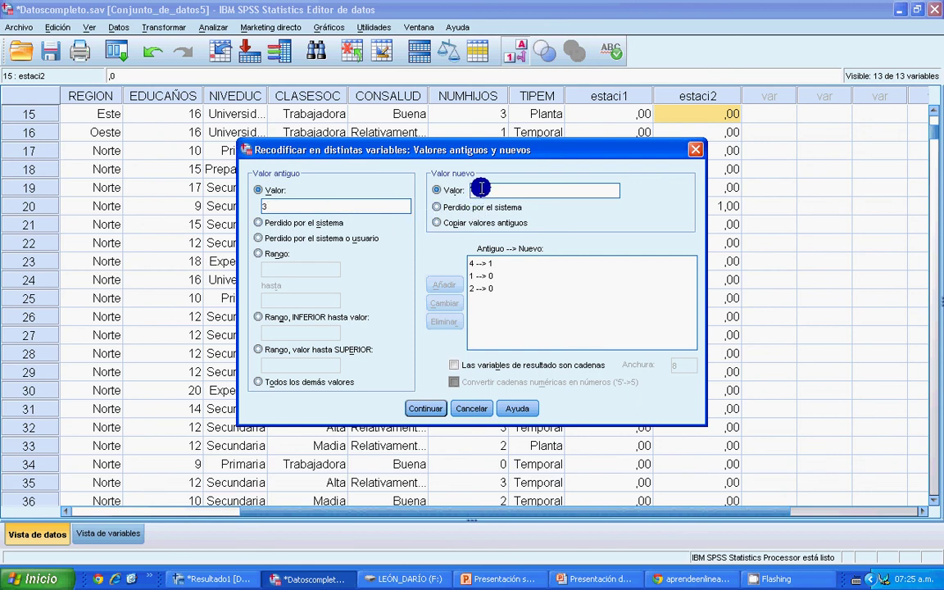
type("0")
left_click(443, 284)
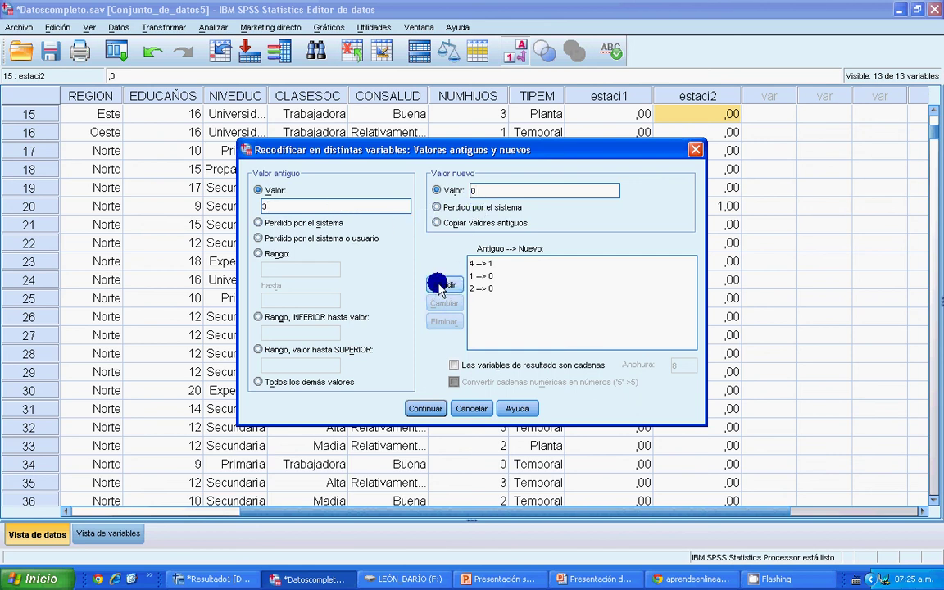
left_click(353, 204)
type("5")
left_click(478, 192)
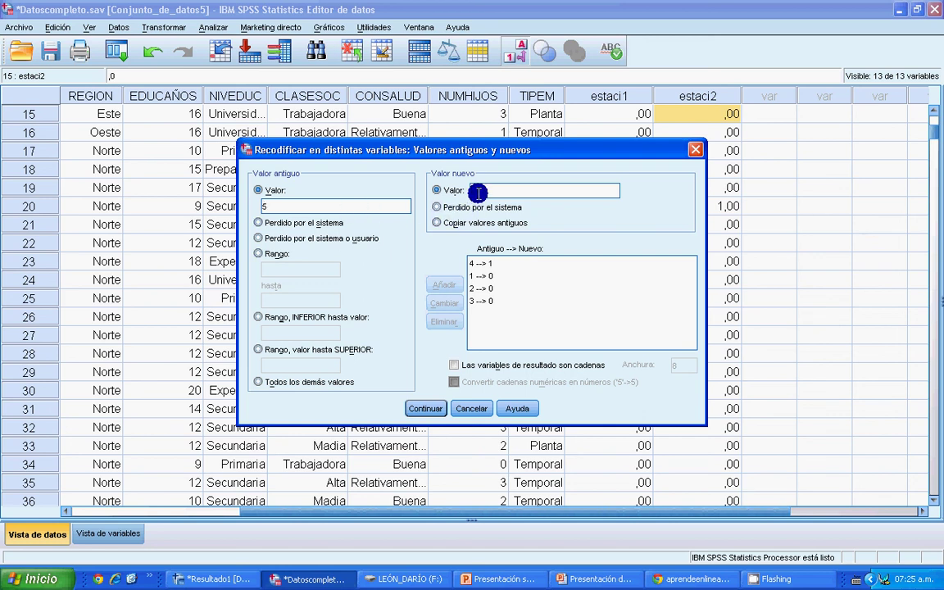
type("0")
left_click(445, 285)
Run the estaci3 recode with the new value rules and return to the Datoscompleto data set.
left_click(425, 406)
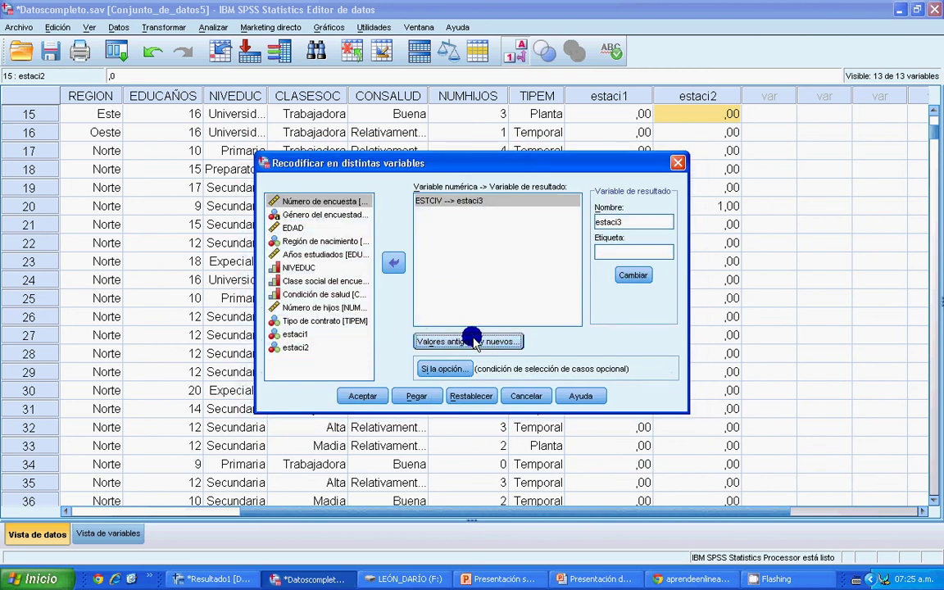
left_click(358, 398)
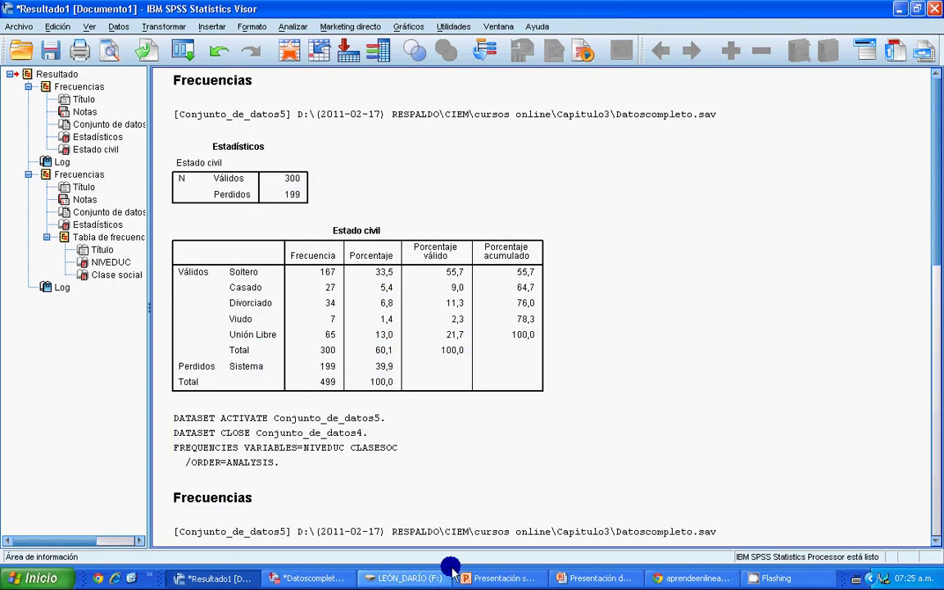
left_click(304, 578)
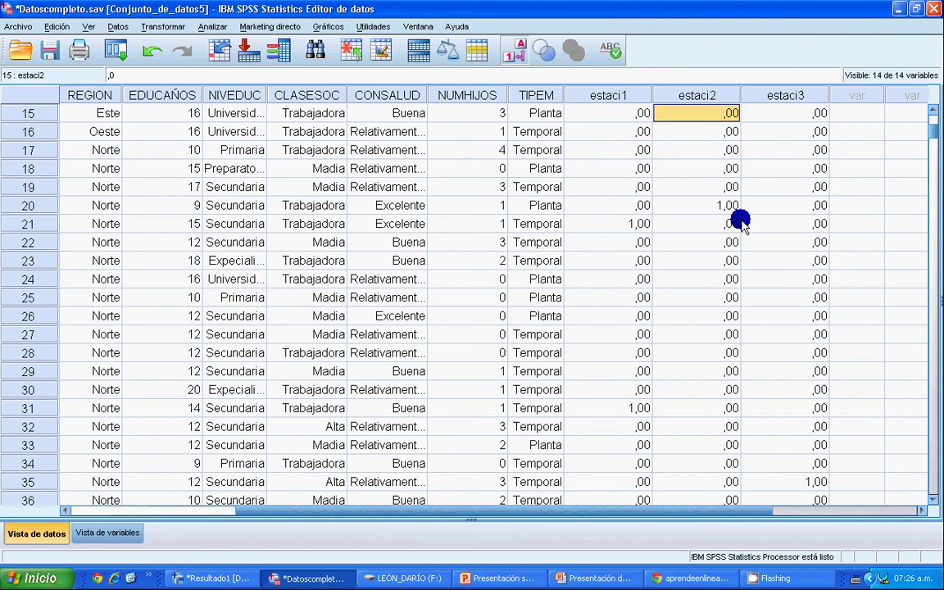